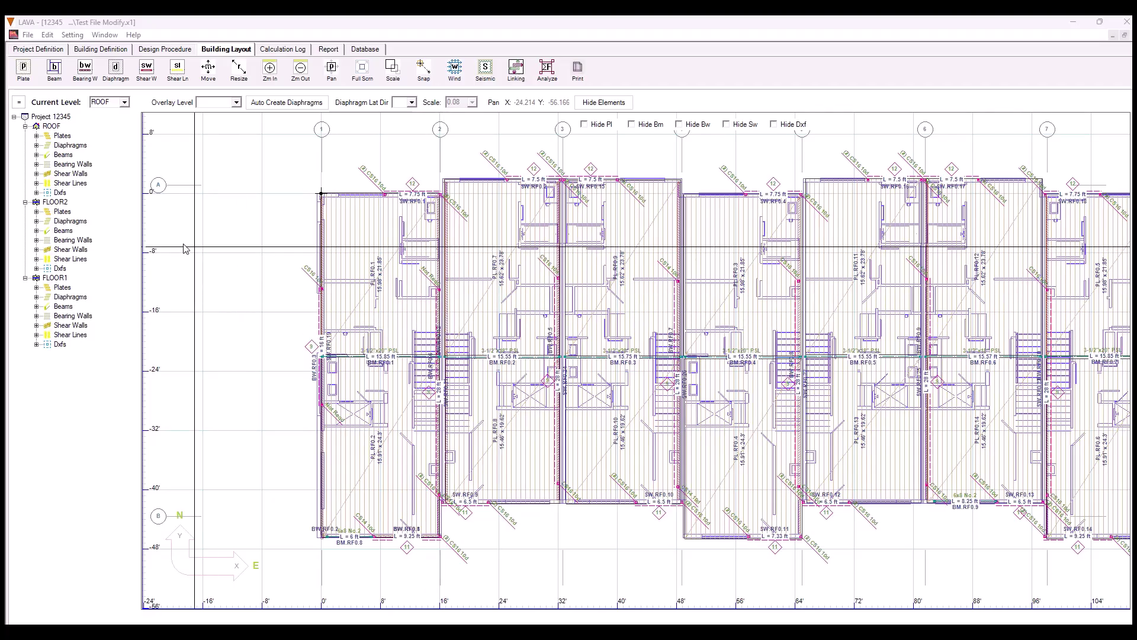
- Review the definition and sizing results of roof shear wall SW.RF0.1, leaving its design unmodified
{"action": "double_click", "coordinate": [402, 200]}
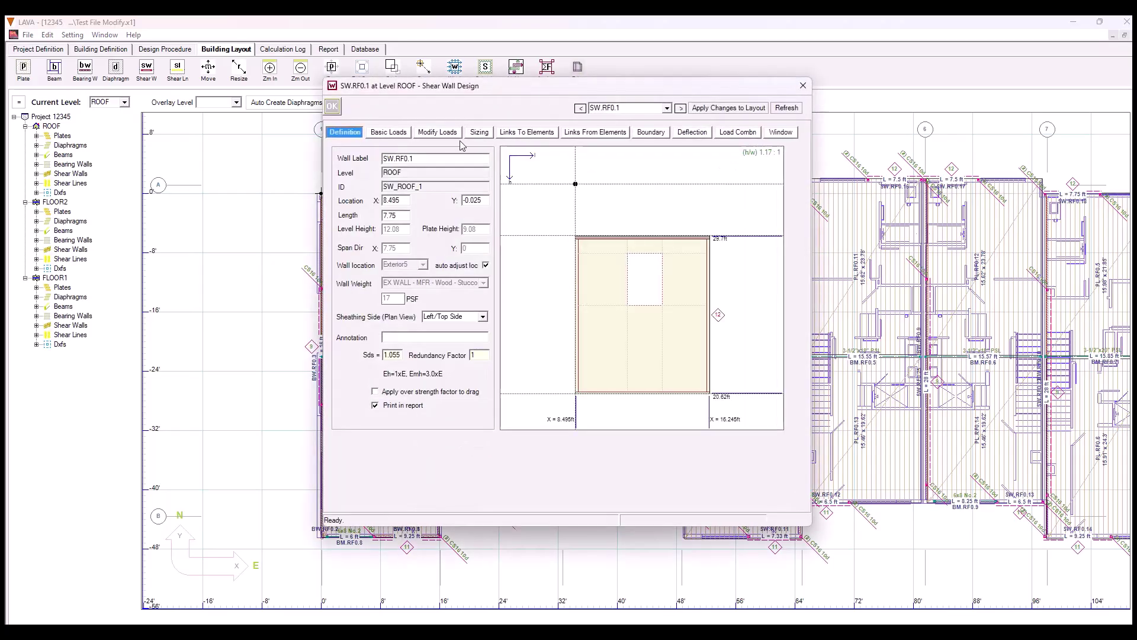
{"action": "left_click", "coordinate": [479, 132]}
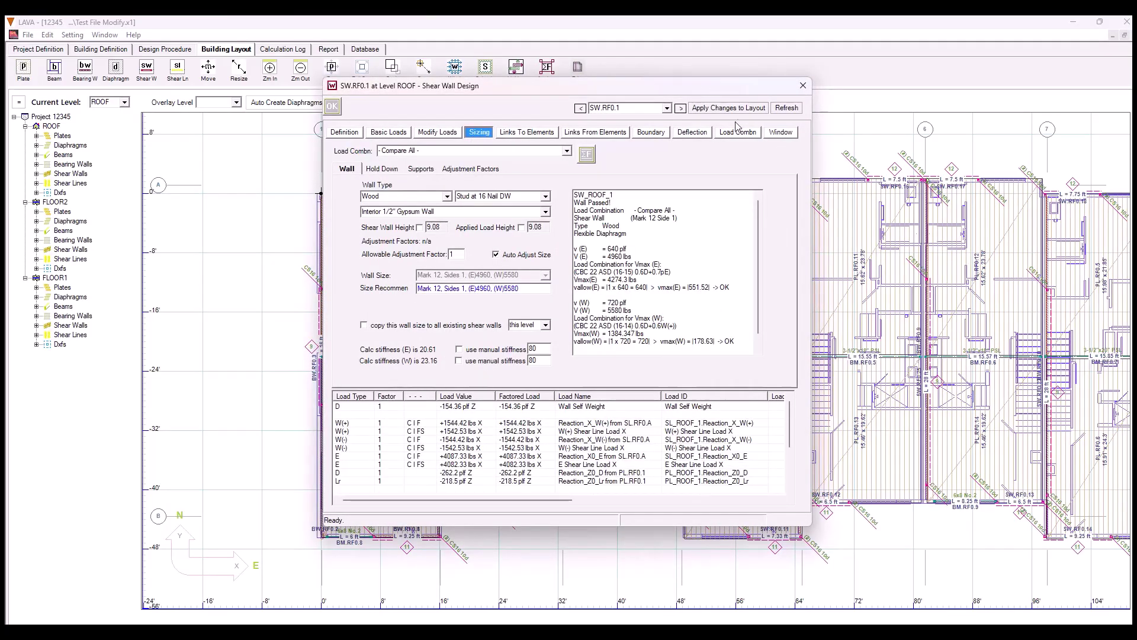
{"action": "left_click", "coordinate": [802, 86]}
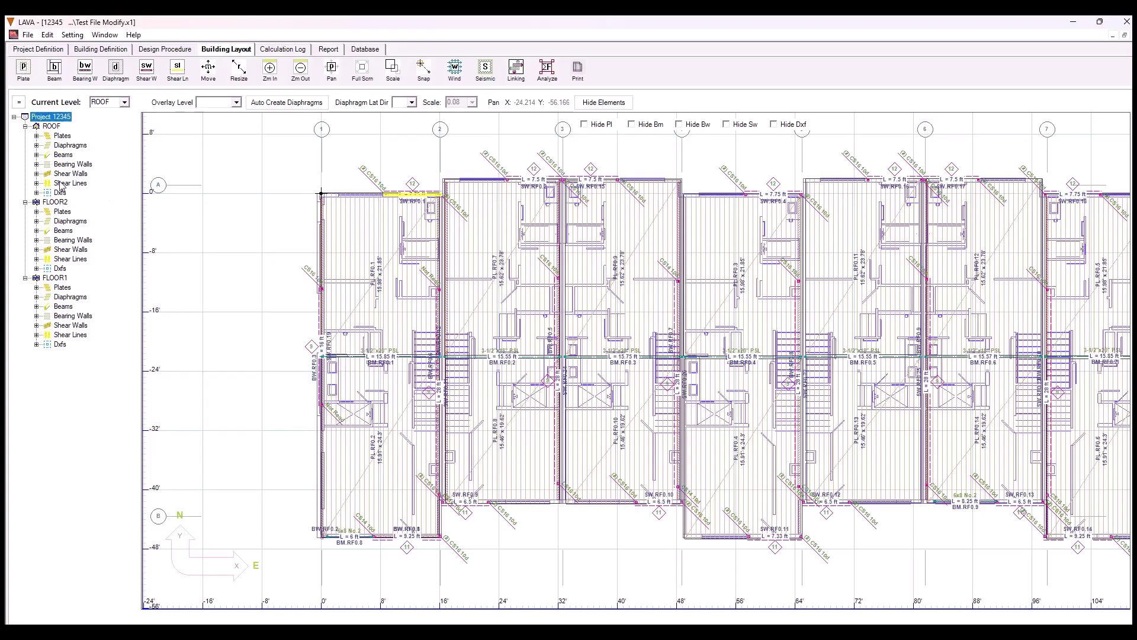
- Select the roof shear walls SW.RF0.1 through SW.RF0.10 and open them for group editing, keeping the layout in view
{"action": "left_click", "coordinate": [37, 174]}
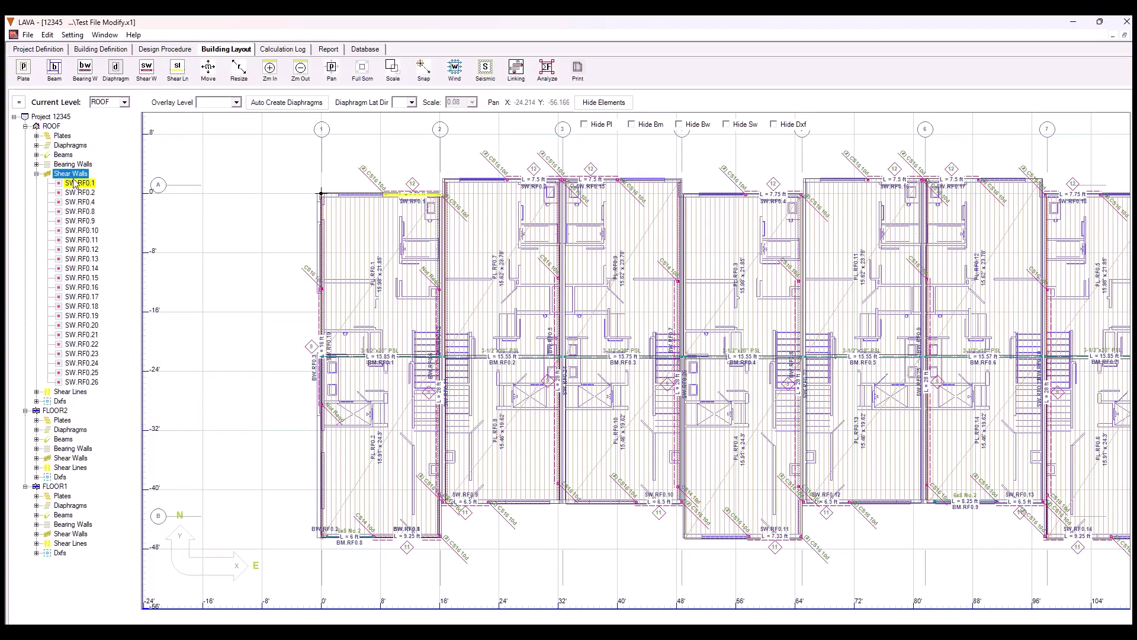
{"action": "left_click", "coordinate": [74, 183]}
{"action": "left_click", "coordinate": [81, 231], "text": "shift"}
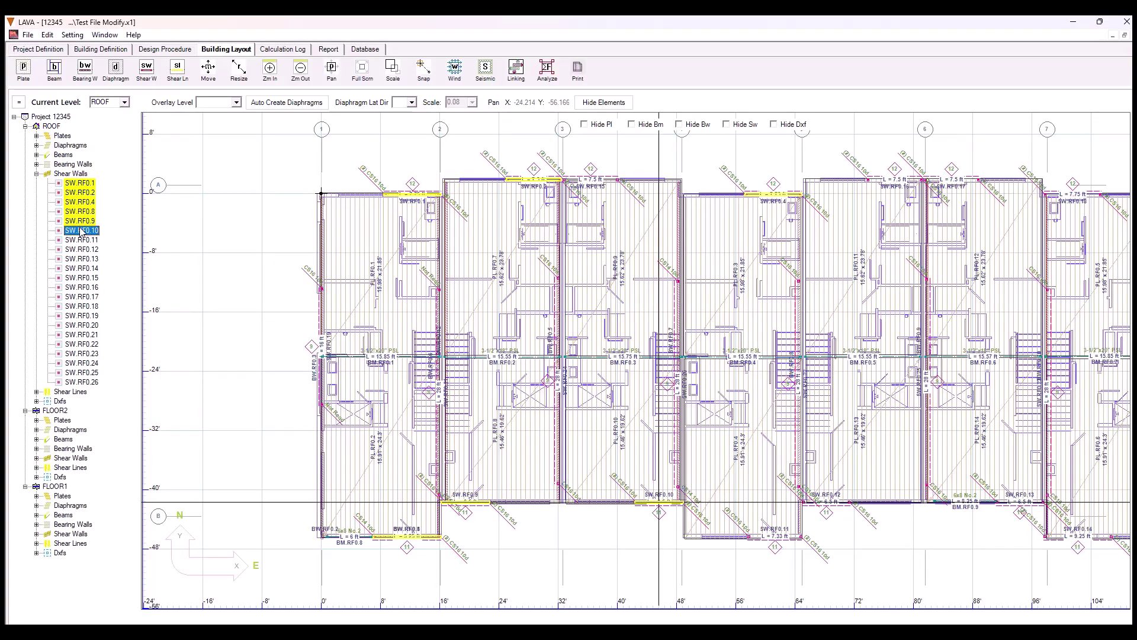
{"action": "right_click", "coordinate": [83, 212]}
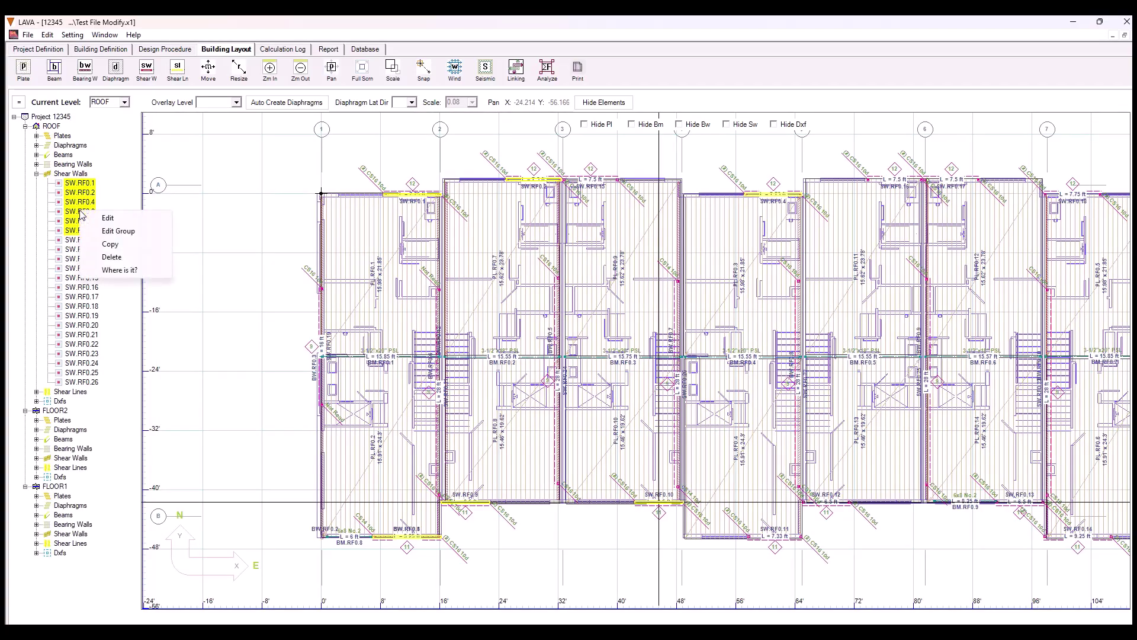
{"action": "left_click", "coordinate": [122, 232]}
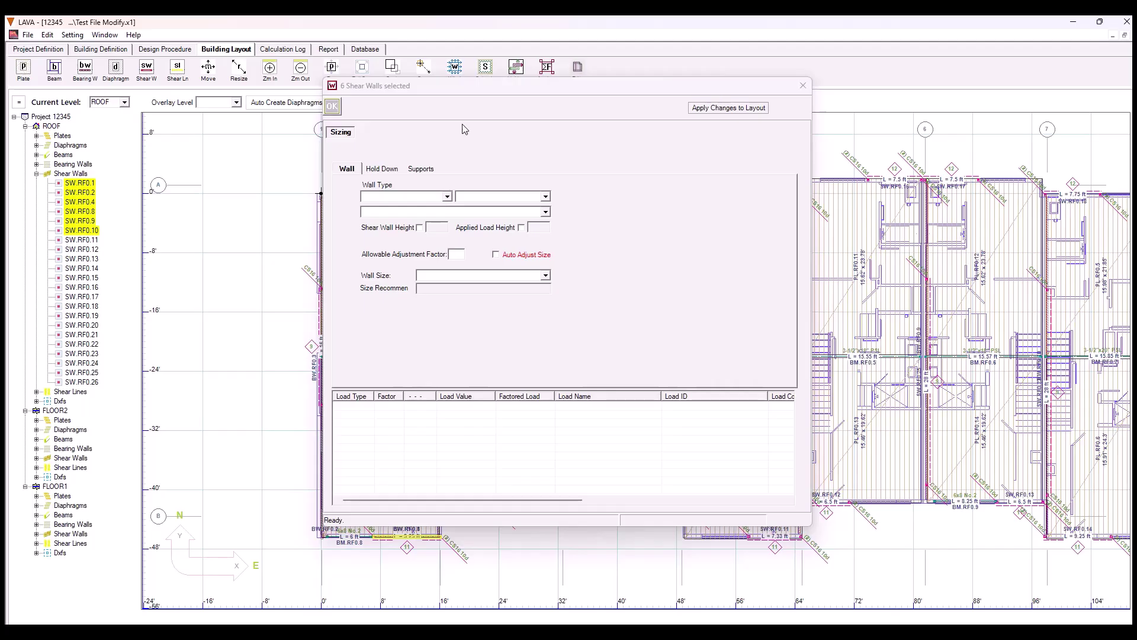
{"action": "left_click_drag", "start_coordinate": [469, 96], "coordinate": [427, 287]}
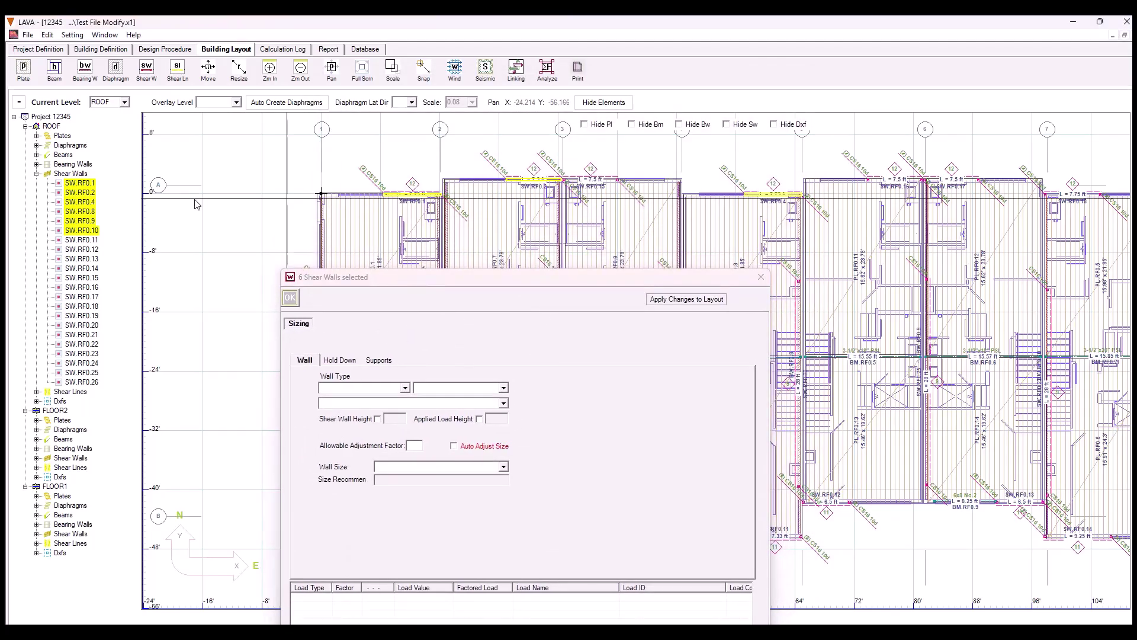
{"action": "left_click", "coordinate": [82, 211]}
- Set the group's wall type to Wood, turn off automatic size adjustment and choose wall size Mark 13, Sides 1
{"action": "left_click", "coordinate": [404, 388]}
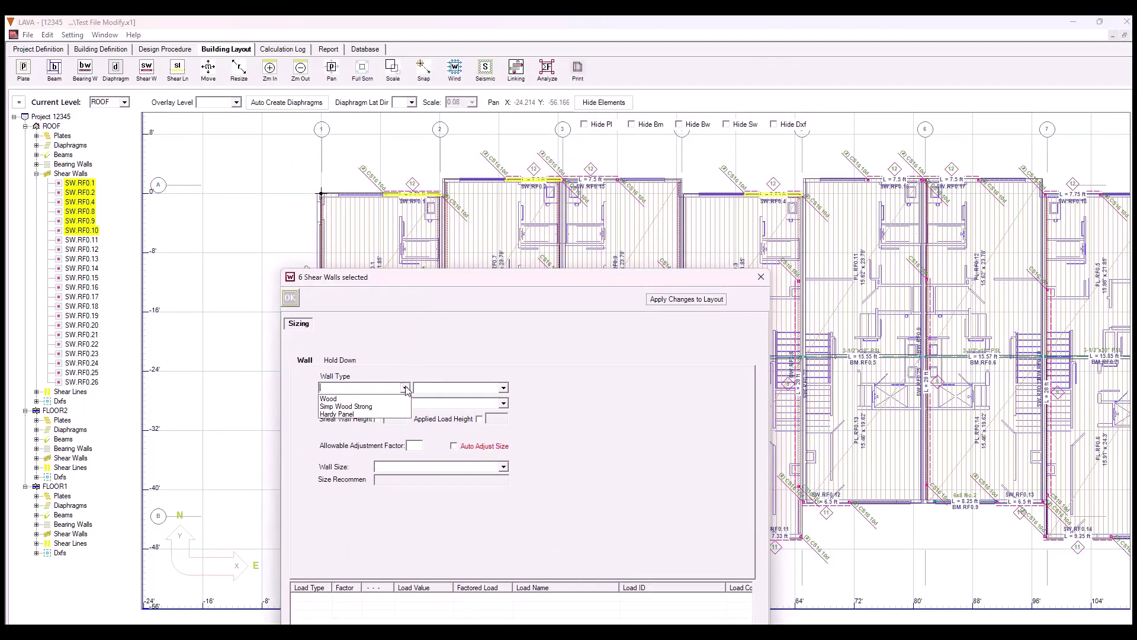
{"action": "left_click", "coordinate": [383, 403]}
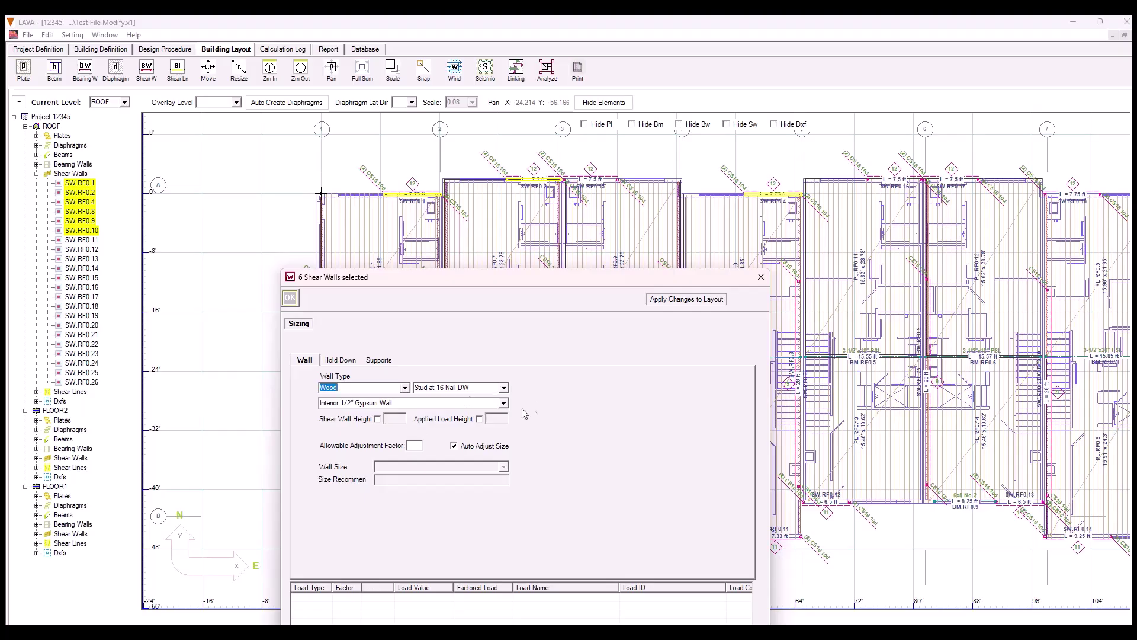
{"action": "left_click", "coordinate": [453, 446]}
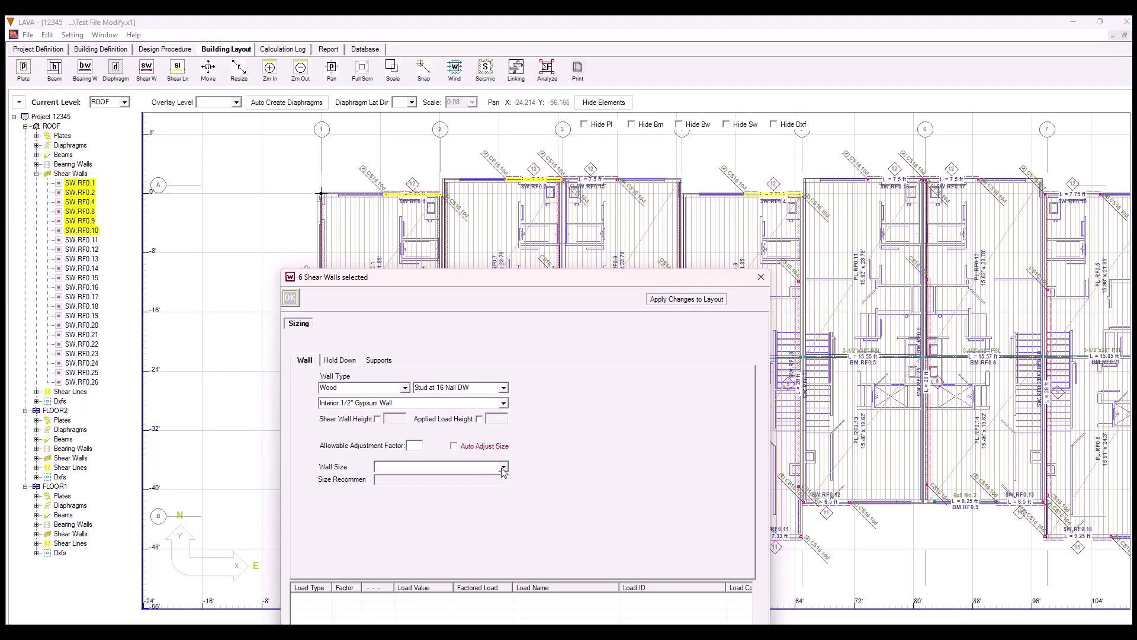
{"action": "left_click", "coordinate": [503, 467]}
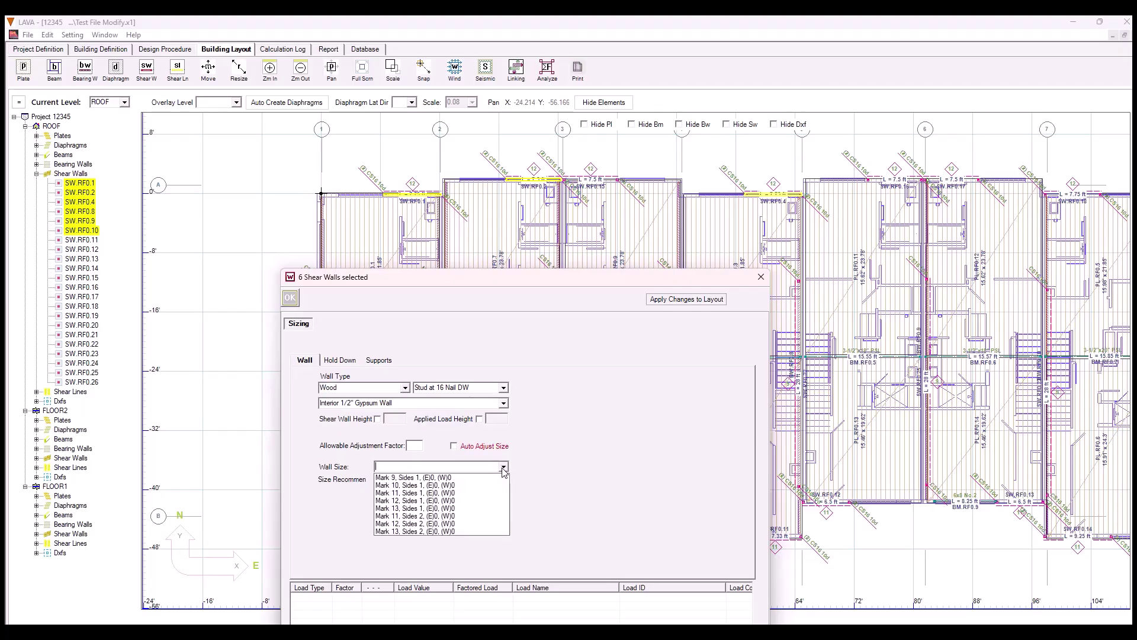
{"action": "left_click", "coordinate": [444, 509]}
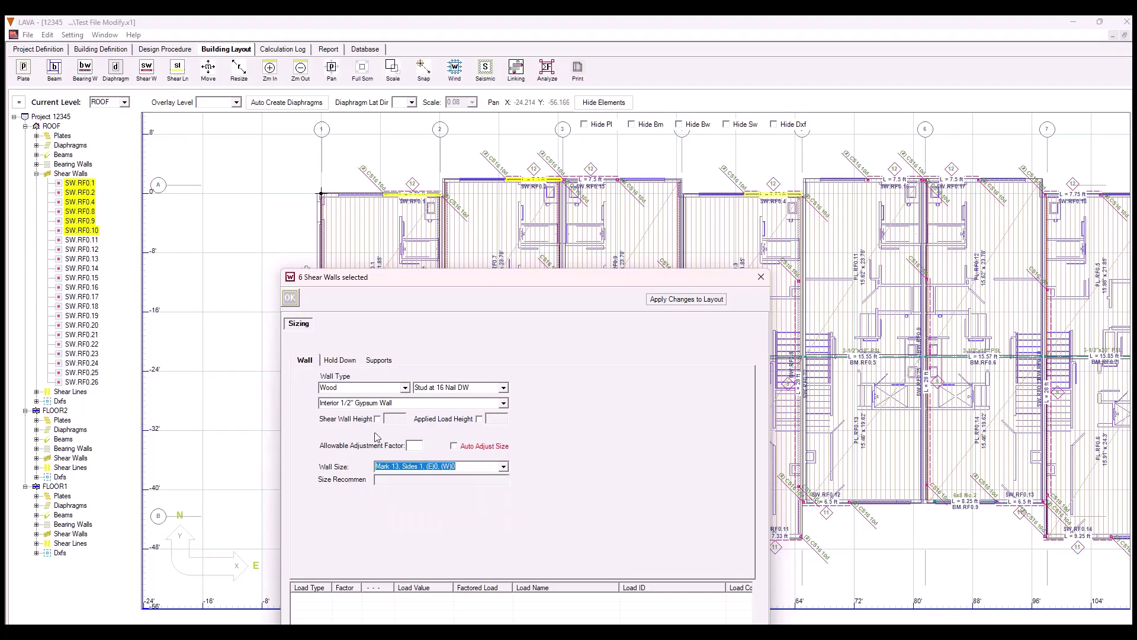
- Save the changes for the six shear walls and analyze the building layout
{"action": "left_click", "coordinate": [295, 303]}
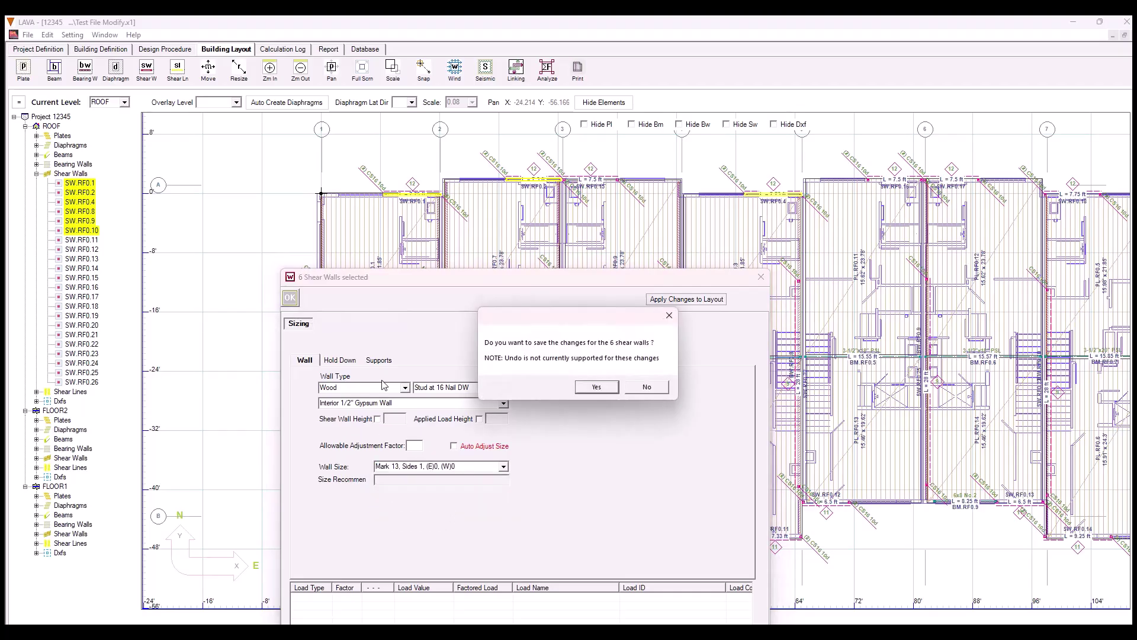
{"action": "left_click", "coordinate": [602, 389]}
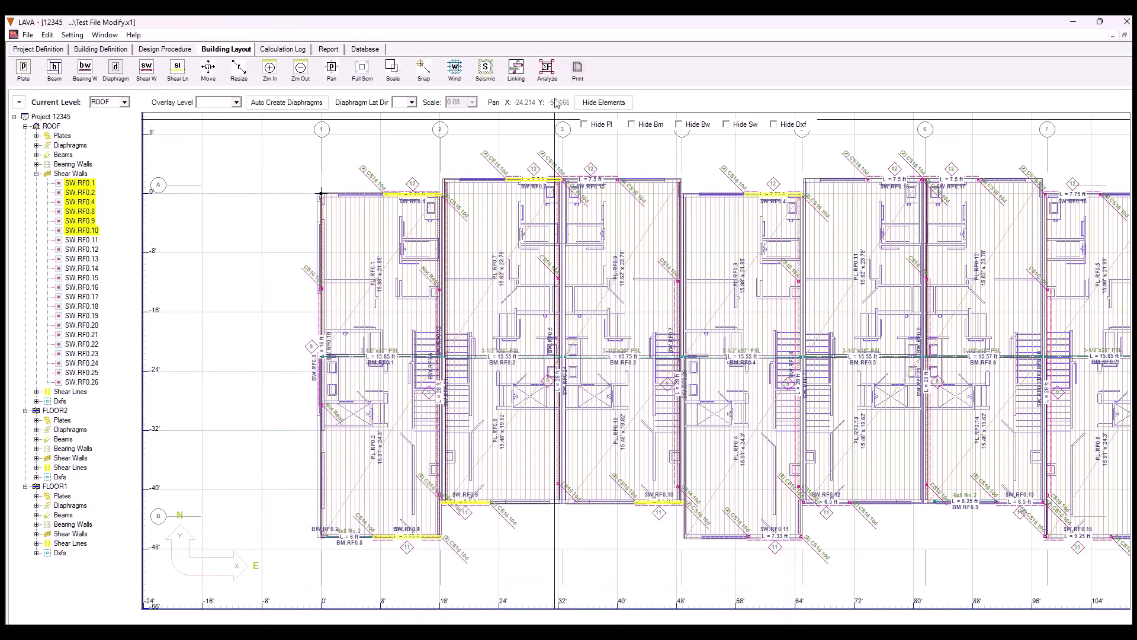
{"action": "left_click", "coordinate": [547, 70]}
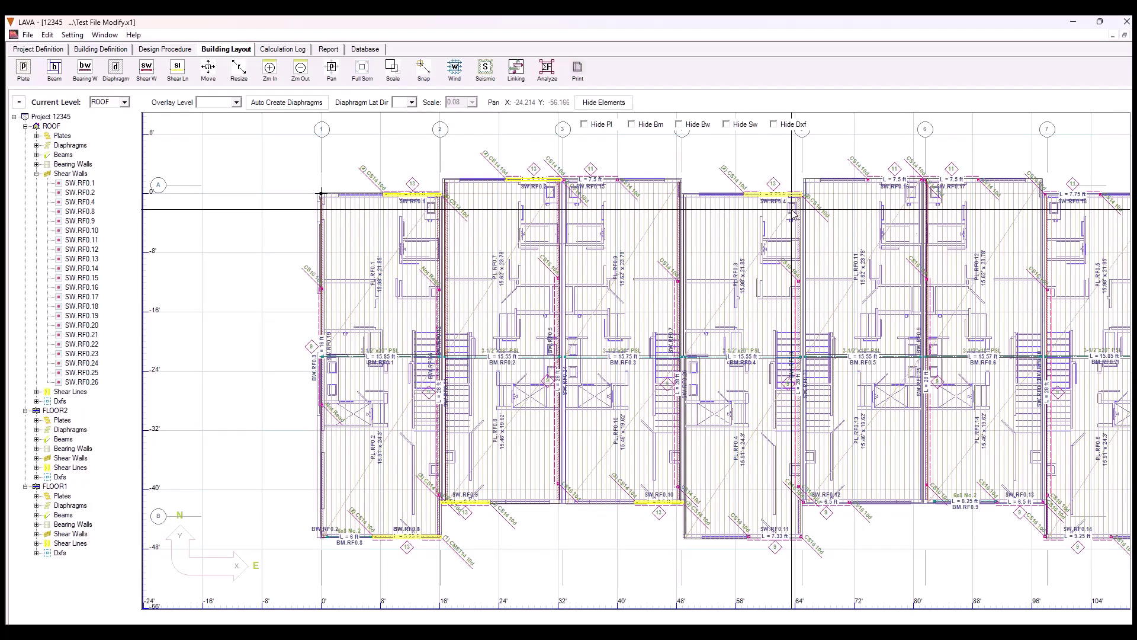
- Select the seven roof shear walls along grid line A in the plan and open them for group editing
{"action": "left_click", "coordinate": [80, 211]}
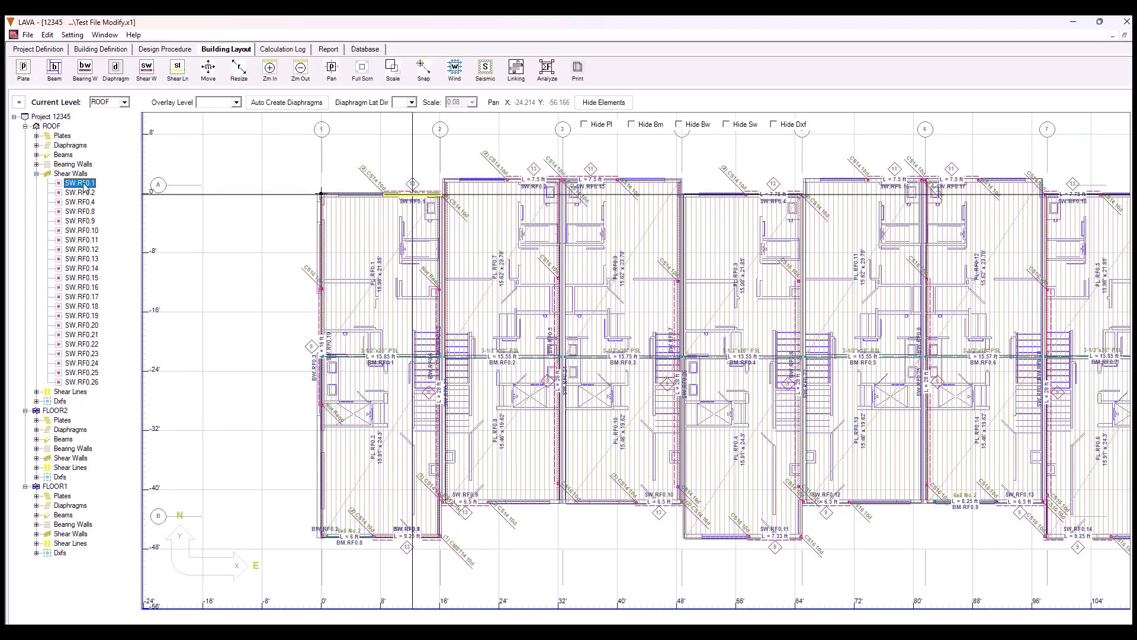
{"action": "left_click_drag", "start_coordinate": [255, 148], "coordinate": [1114, 198]}
{"action": "left_click", "coordinate": [34, 173]}
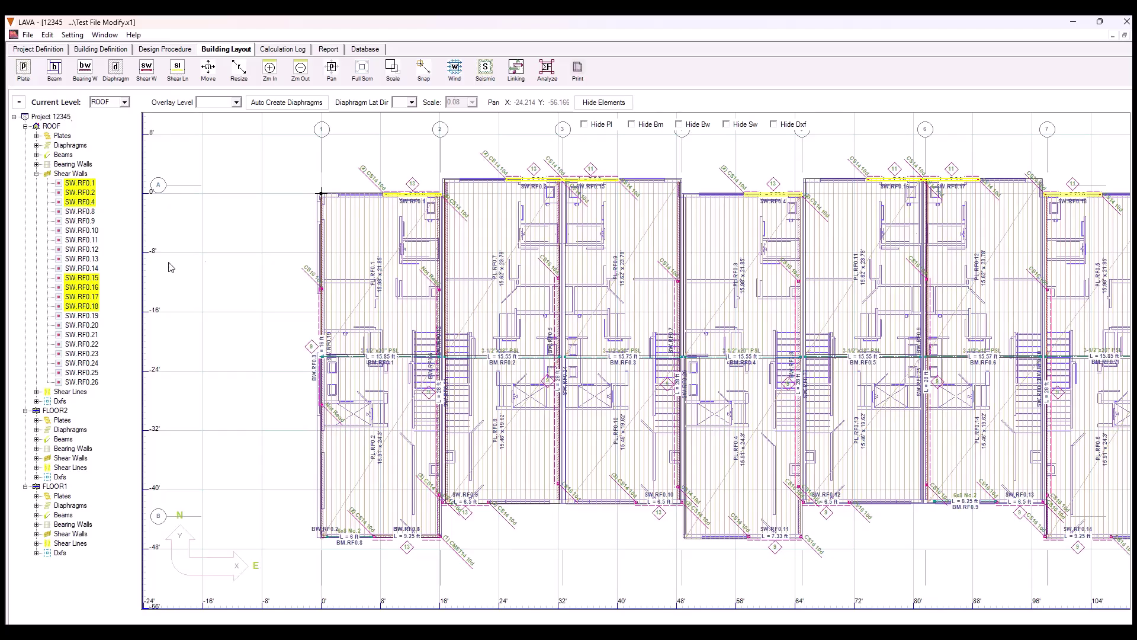
{"action": "right_click", "coordinate": [89, 290]}
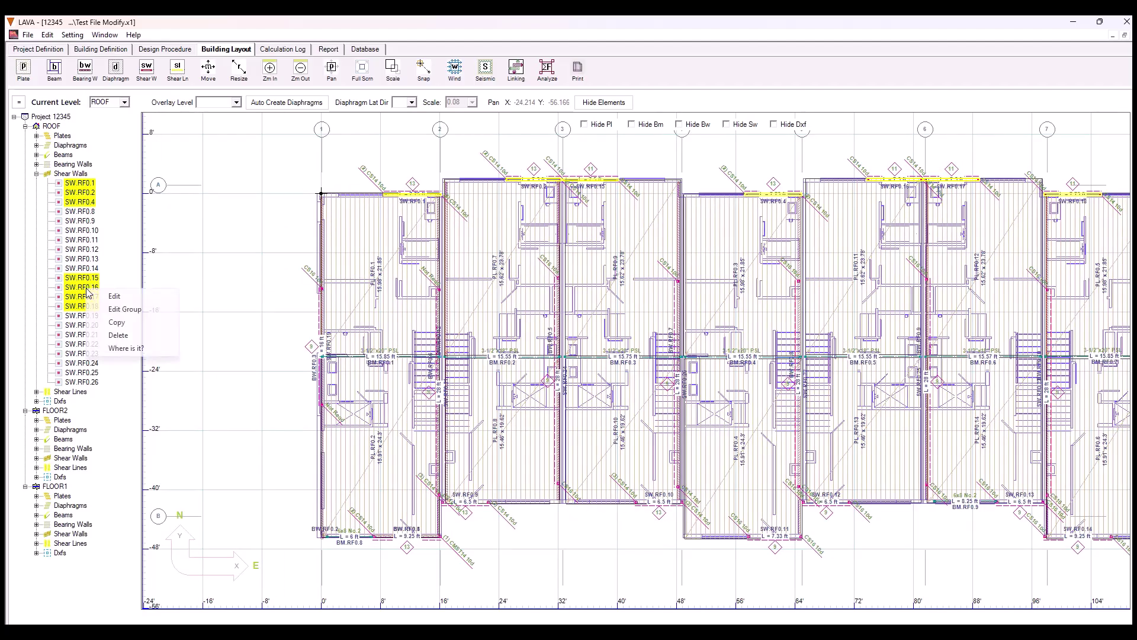
{"action": "left_click", "coordinate": [125, 309]}
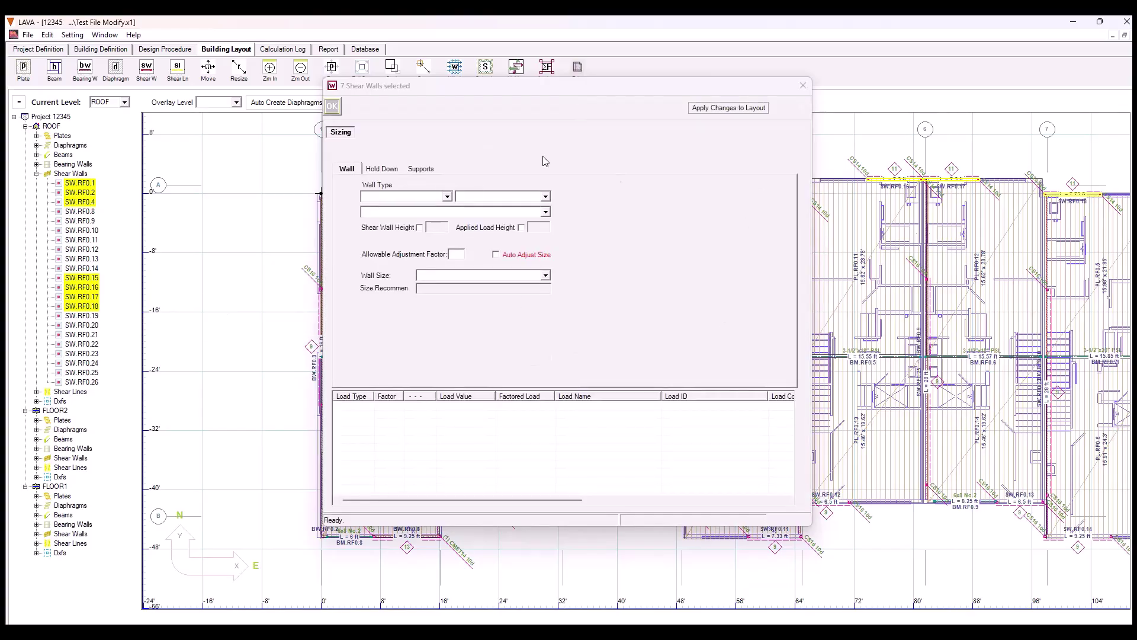
- Set the hold-down type of the seven selected shear walls to Wood
{"action": "left_click", "coordinate": [382, 169]}
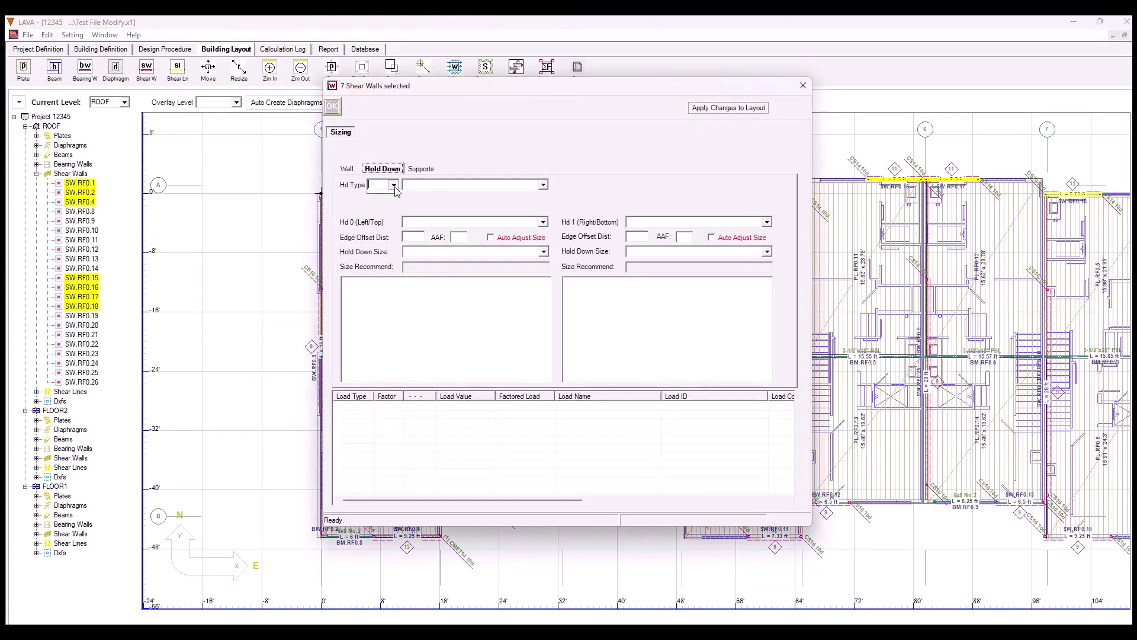
{"action": "left_click", "coordinate": [393, 185]}
{"action": "left_click", "coordinate": [379, 195]}
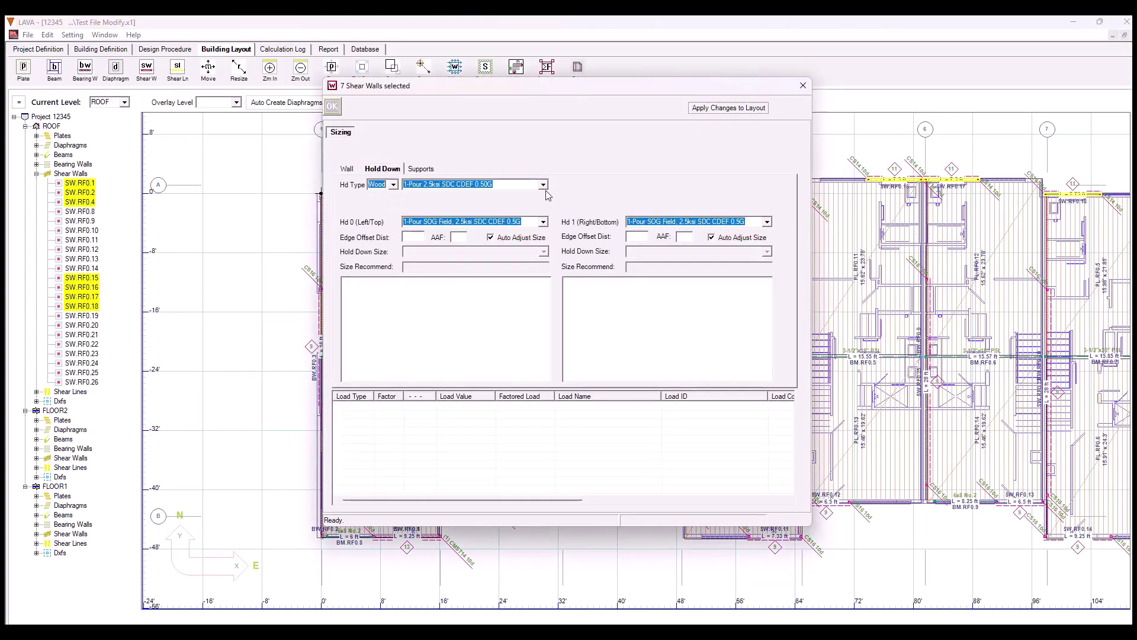
{"action": "left_click", "coordinate": [537, 238]}
{"action": "left_click", "coordinate": [544, 251]}
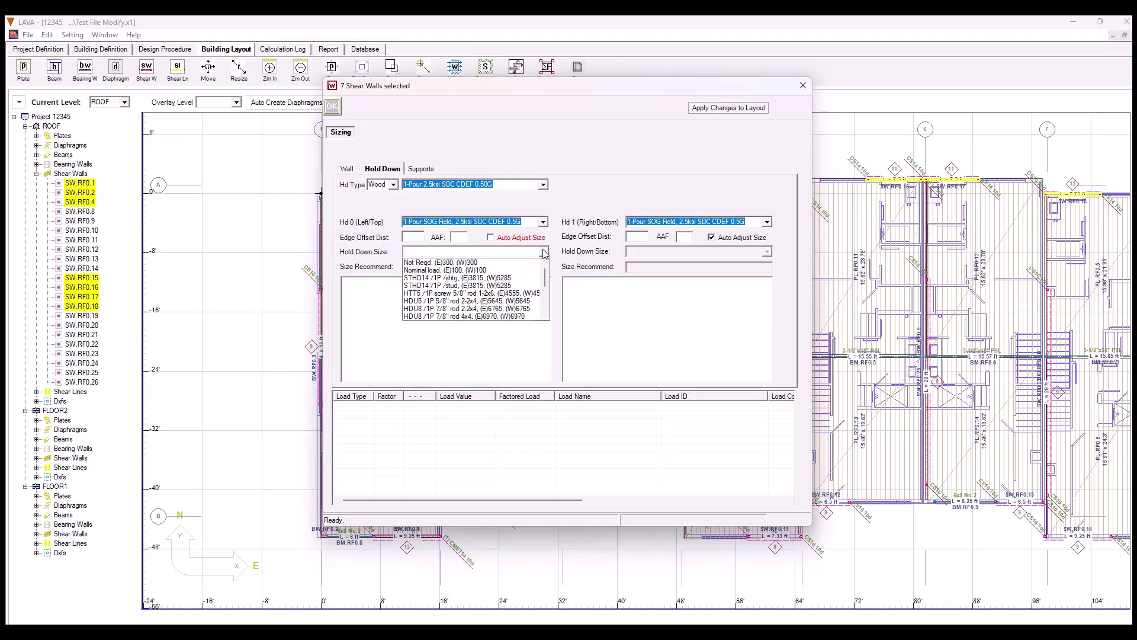
{"action": "scroll", "coordinate": [493, 299], "scroll_direction": "down", "scroll_amount": 2}
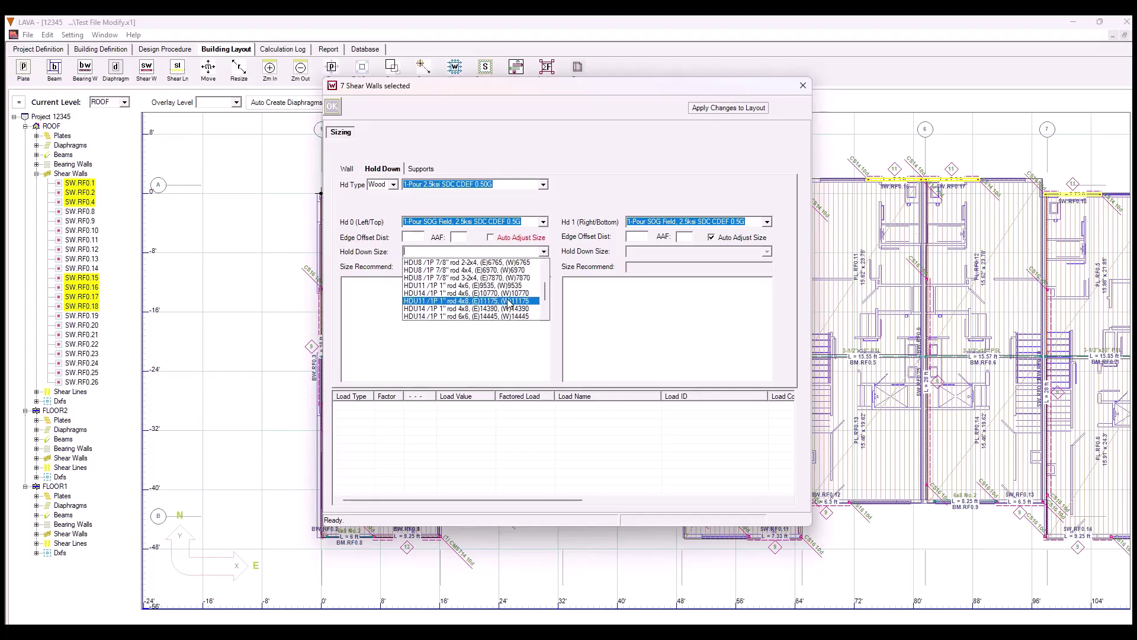
{"action": "scroll", "coordinate": [493, 299], "scroll_direction": "up", "scroll_amount": 2}
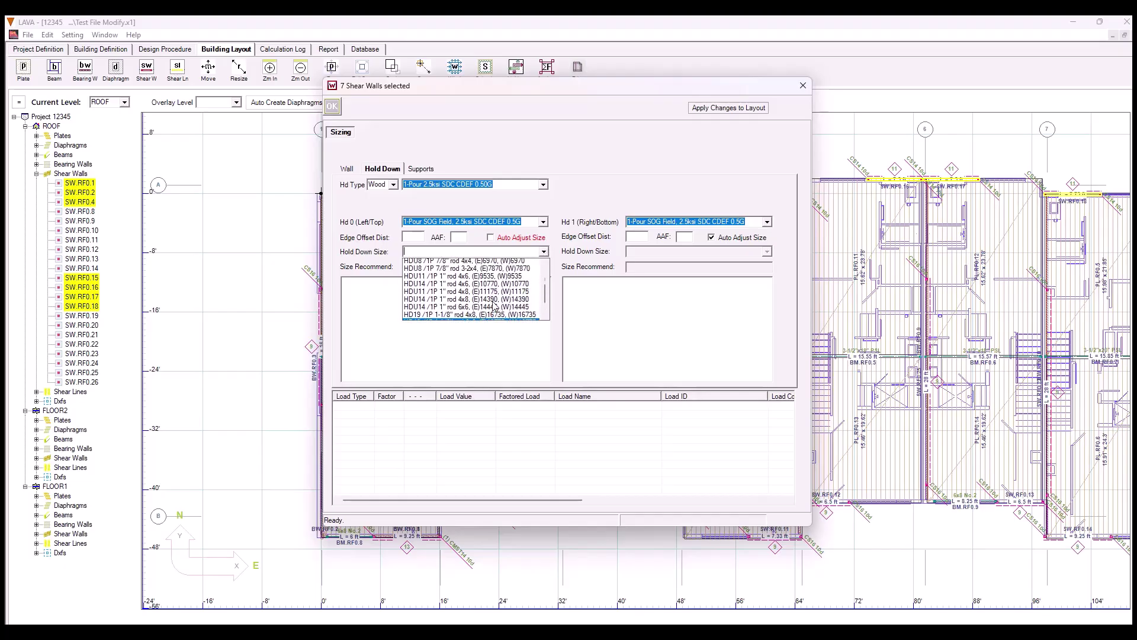
- Choose the 16" Flr to Flr 0.50G hold-down, disable automatic sizing for Hd 0 and set its size to (1) CMSTC16 10d
{"action": "left_click", "coordinate": [543, 184]}
{"action": "left_click", "coordinate": [543, 184]}
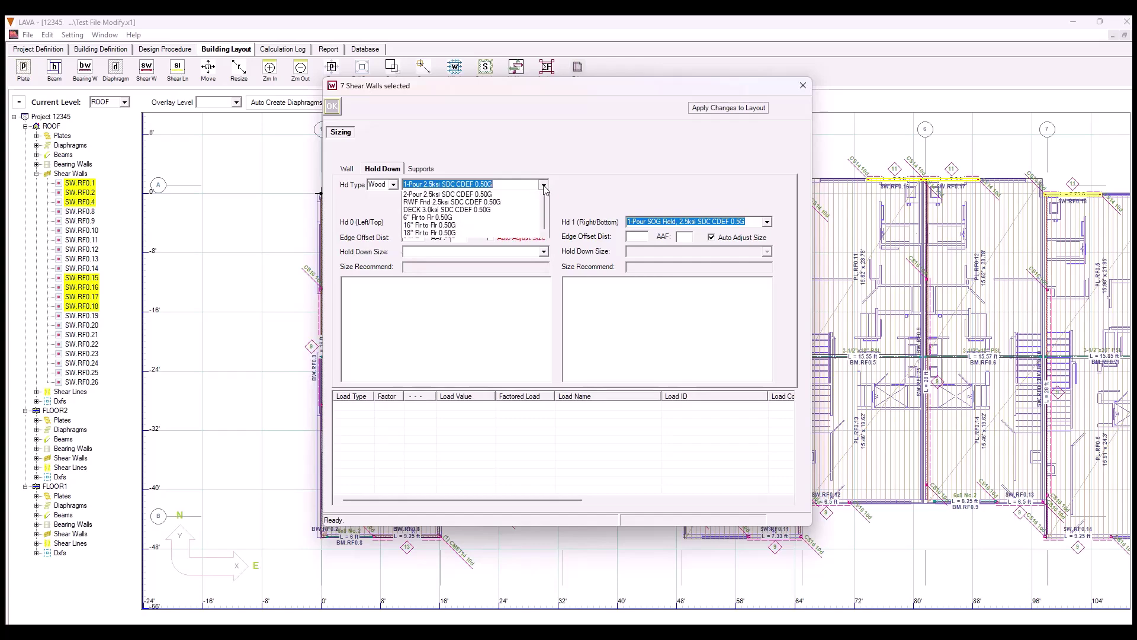
{"action": "left_click", "coordinate": [491, 234]}
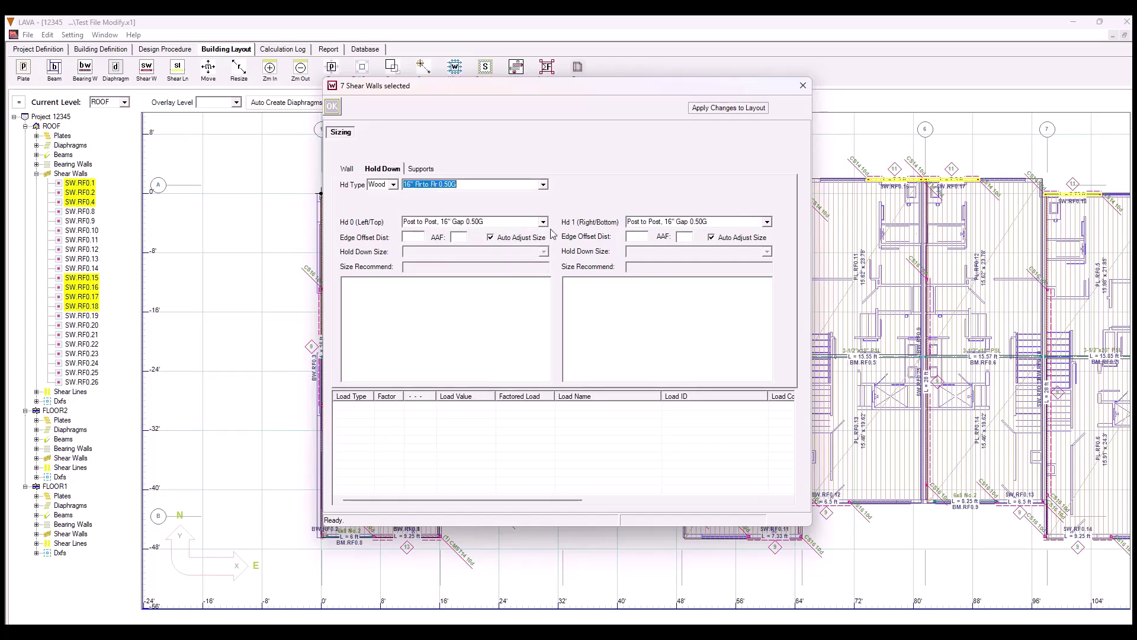
{"action": "left_click", "coordinate": [492, 237]}
{"action": "left_click", "coordinate": [543, 251]}
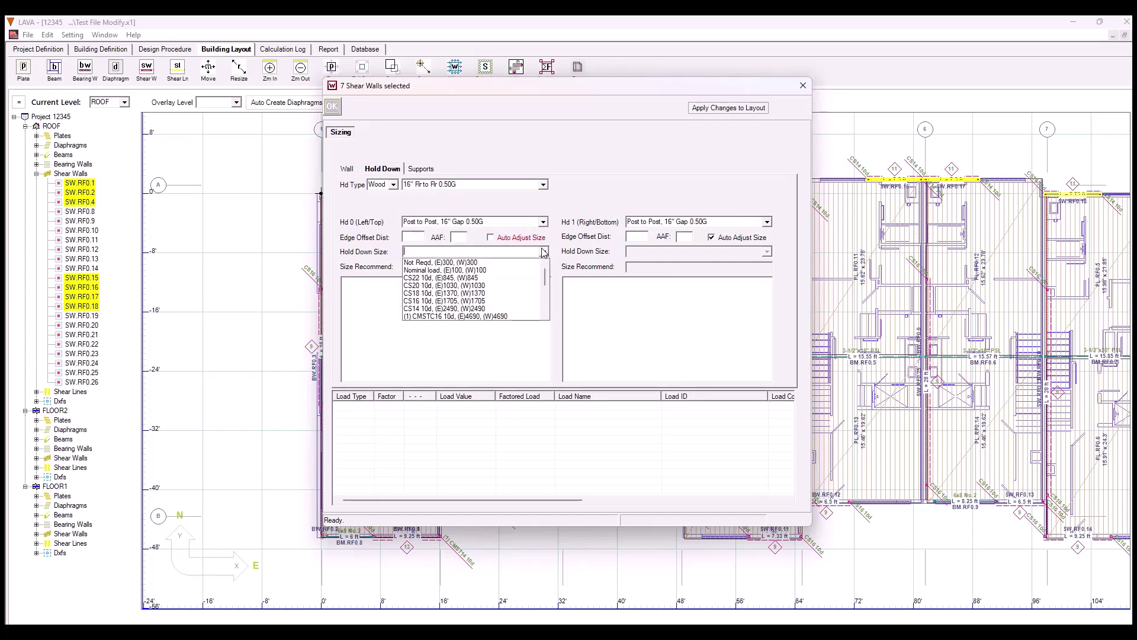
{"action": "left_click", "coordinate": [490, 318]}
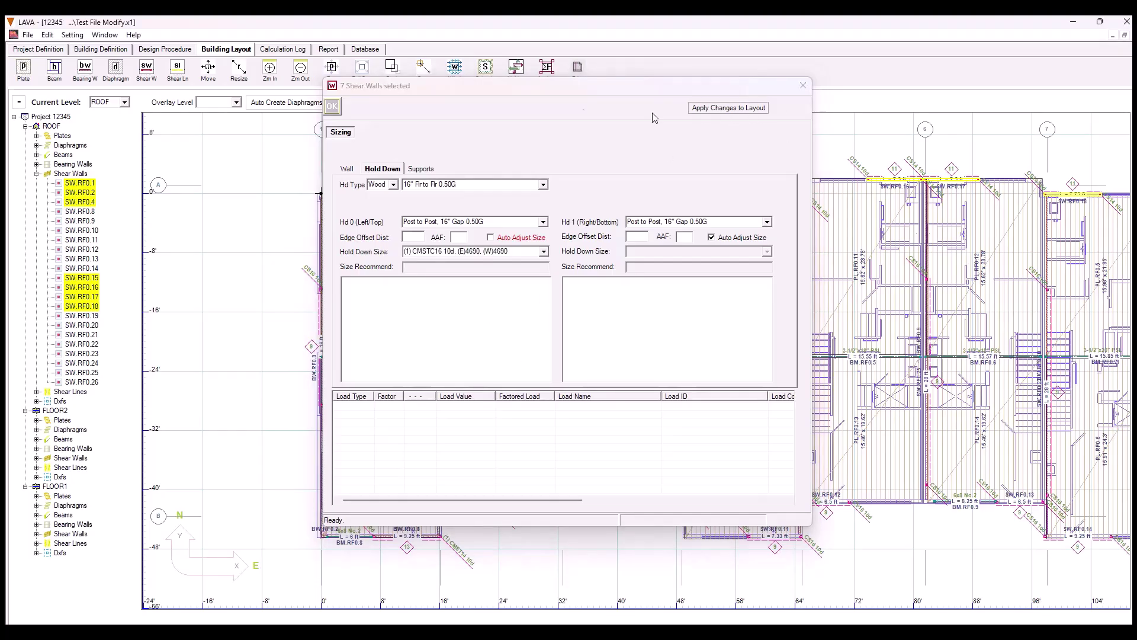
- Save the hold-down changes for the seven shear walls and rerun the layout analysis
{"action": "left_click", "coordinate": [331, 107]}
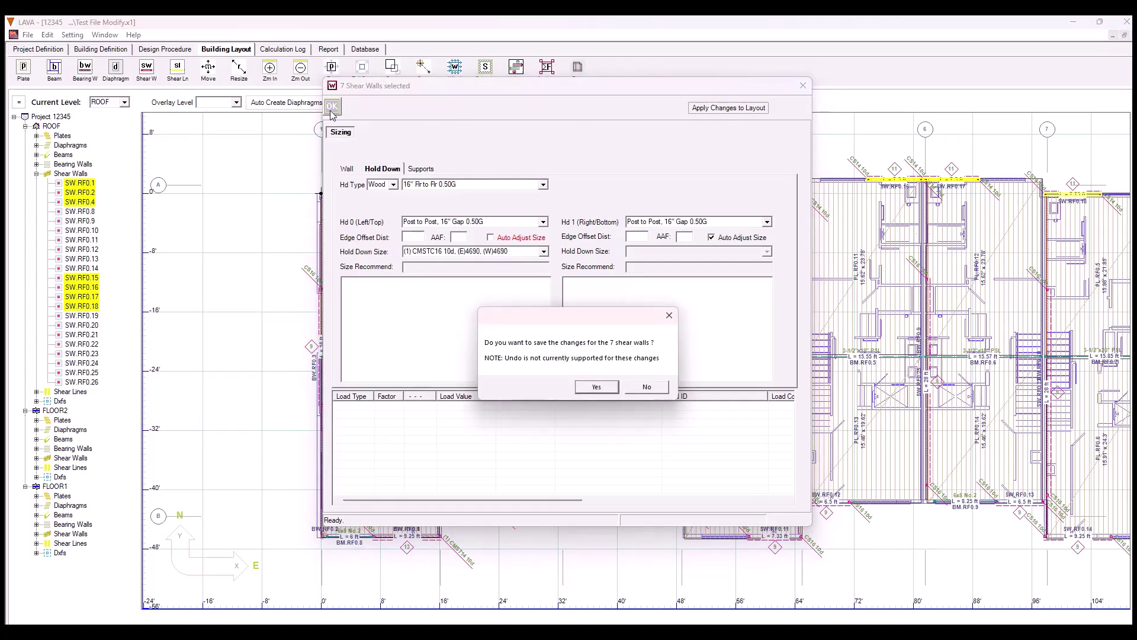
{"action": "left_click", "coordinate": [599, 389]}
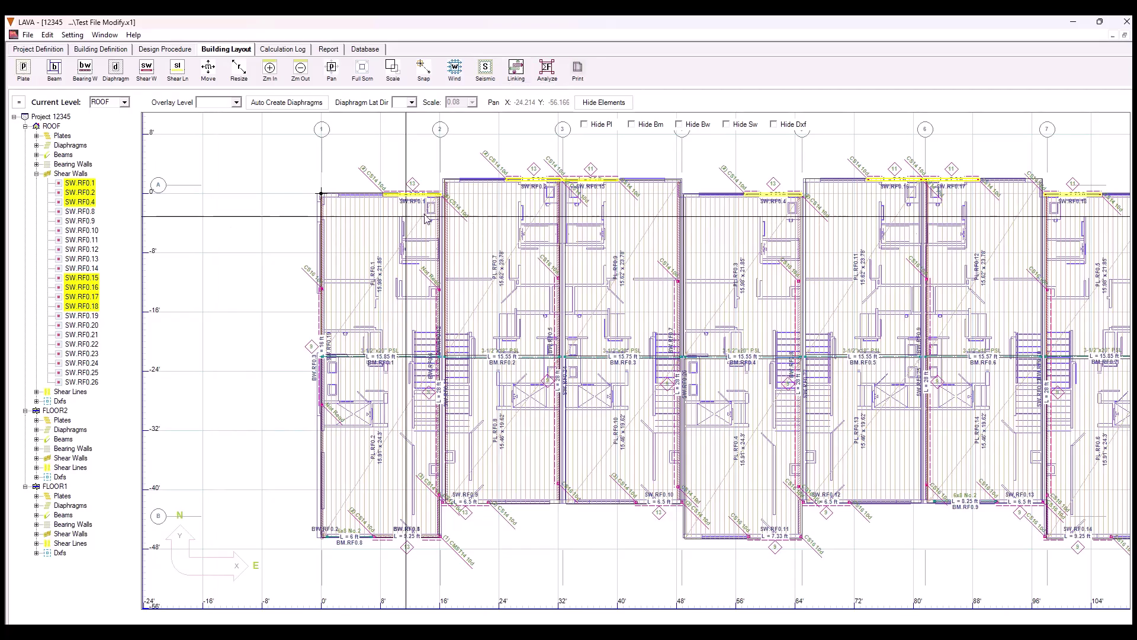
{"action": "left_click", "coordinate": [547, 79]}
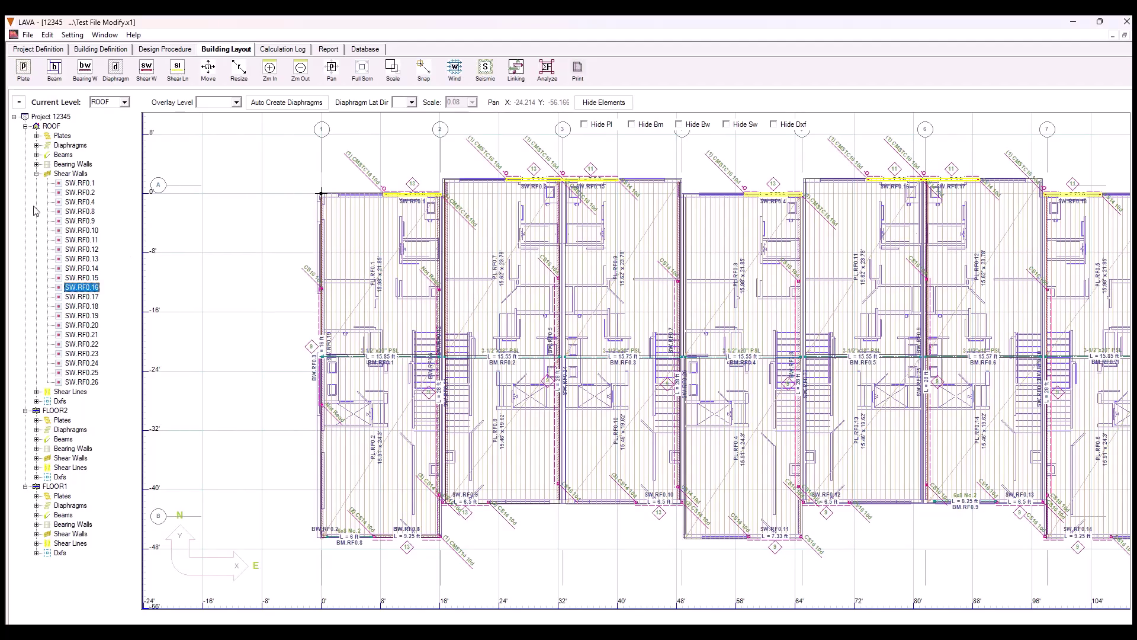
- Select all nine roof beams, BM.RF0.1 through BM.RF0.9, in the project tree
{"action": "left_click", "coordinate": [37, 155]}
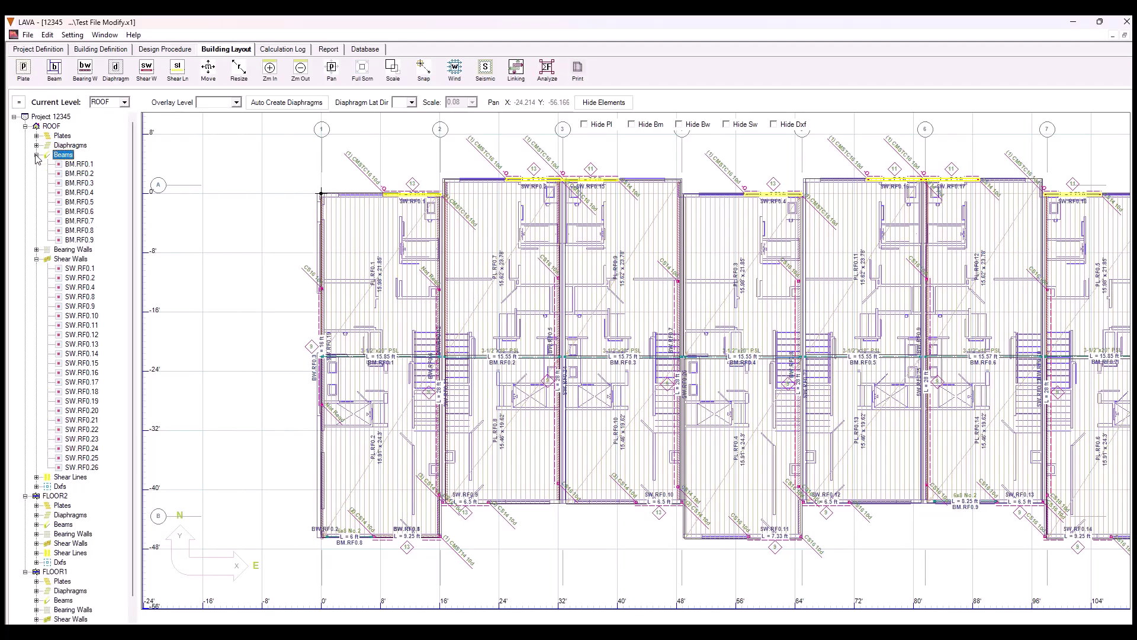
{"action": "left_click", "coordinate": [79, 165]}
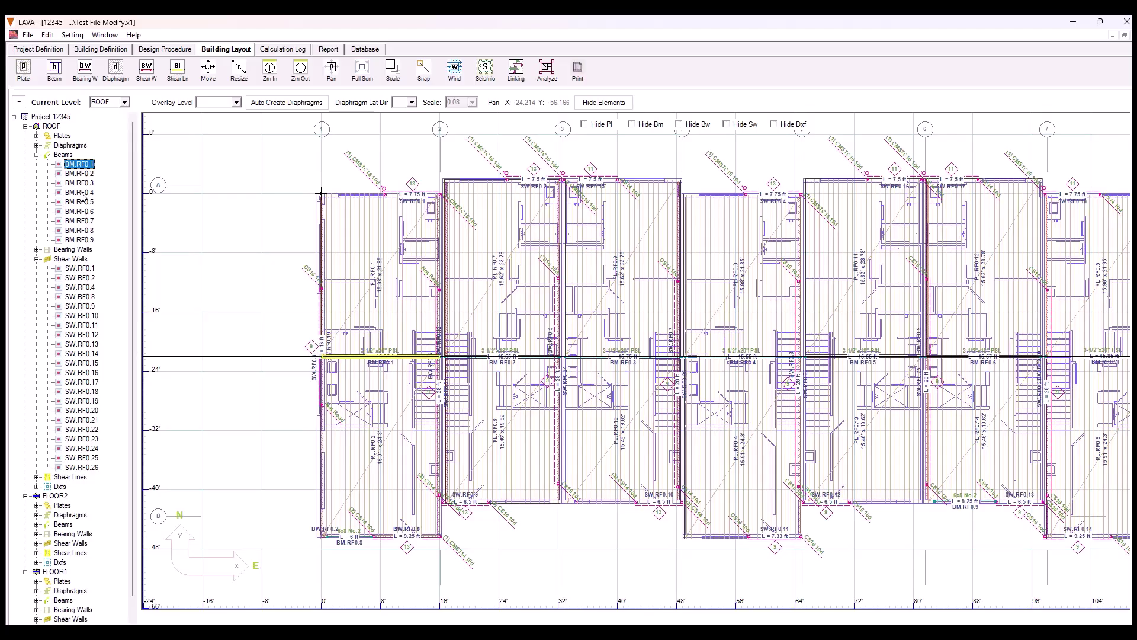
{"action": "left_click", "coordinate": [81, 240], "text": "shift"}
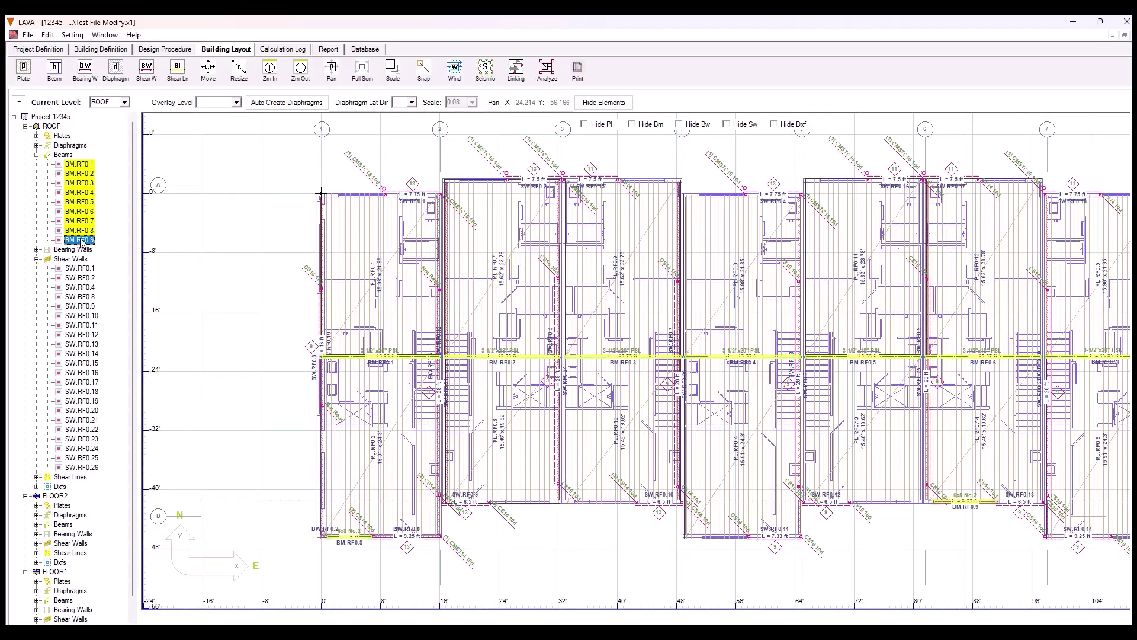
- Select only the seven roof beams BM.RF0.1 through BM.RF0.7 along the middle of the plan and open them for group editing
{"action": "scroll", "coordinate": [297, 343], "scroll_direction": "down", "scroll_amount": 1}
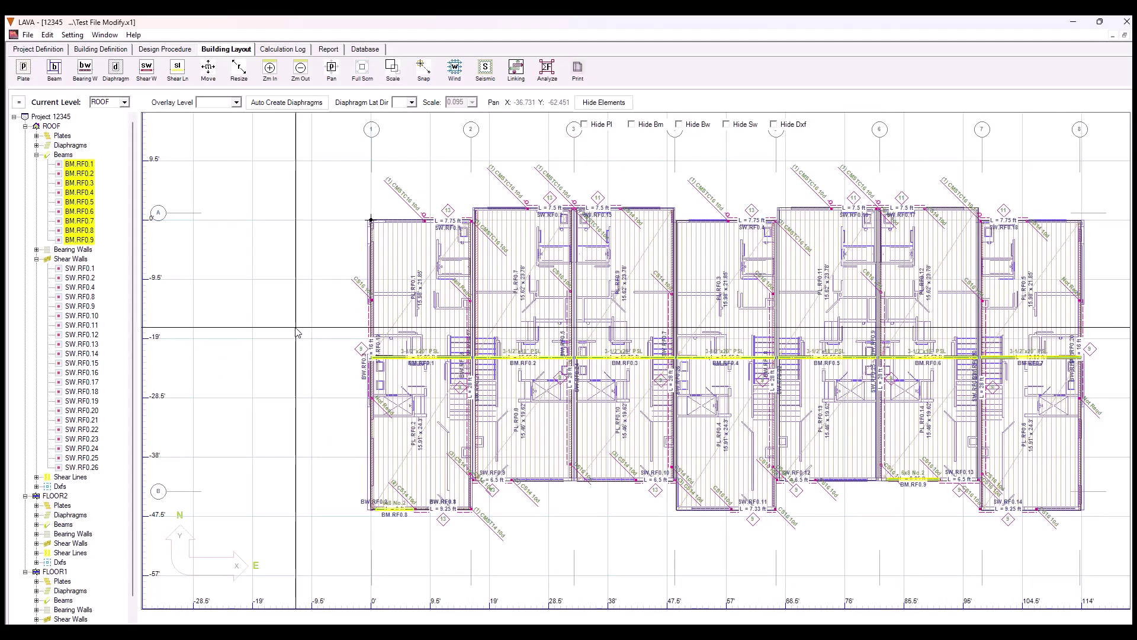
{"action": "left_click", "coordinate": [299, 349]}
{"action": "left_click_drag", "start_coordinate": [330, 339], "coordinate": [1128, 378]}
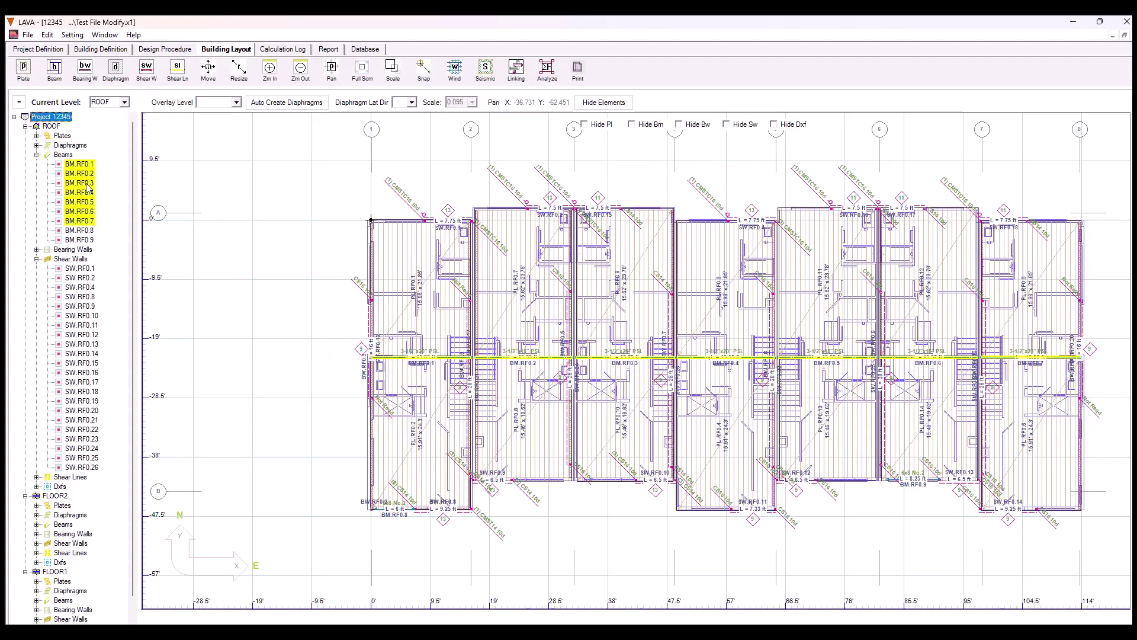
{"action": "scroll", "coordinate": [150, 226], "scroll_direction": "up", "scroll_amount": 1}
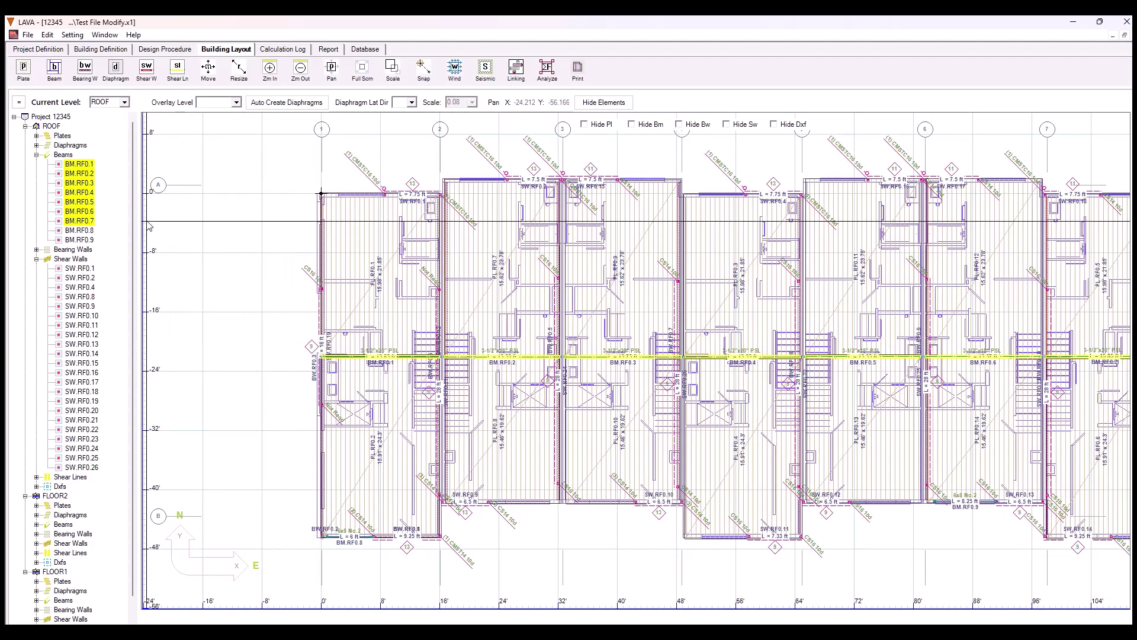
{"action": "right_click", "coordinate": [79, 188]}
{"action": "left_click", "coordinate": [123, 208]}
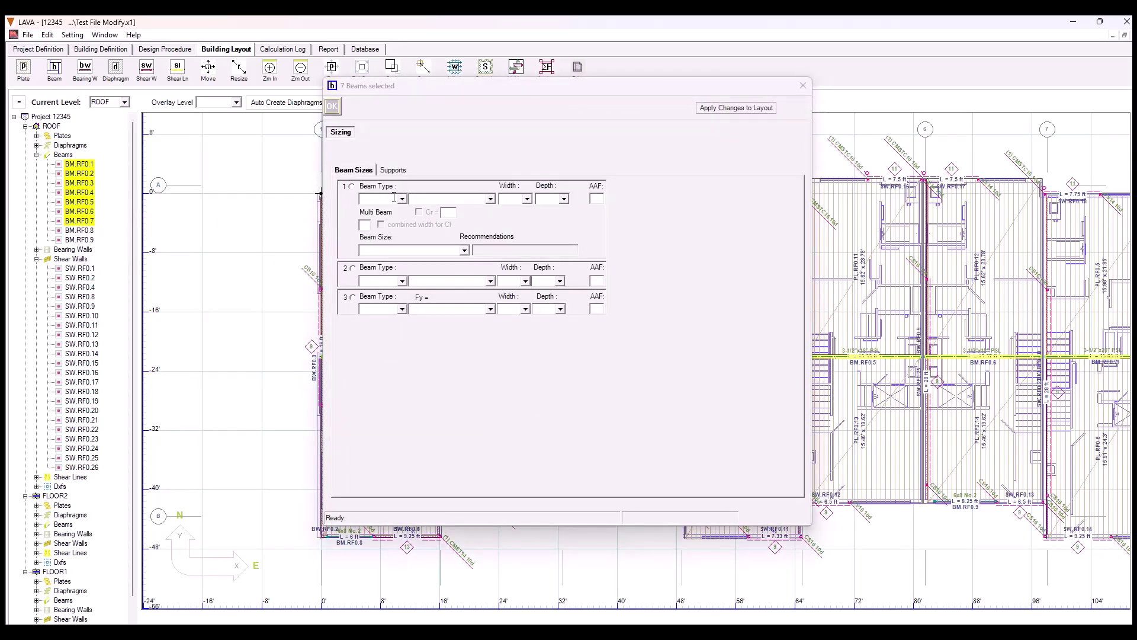
- Enable the first sizing option for the seven beams and set its beam type to GLB-Std, 24F-1.8E (Unbalanced)
{"action": "left_click", "coordinate": [351, 186]}
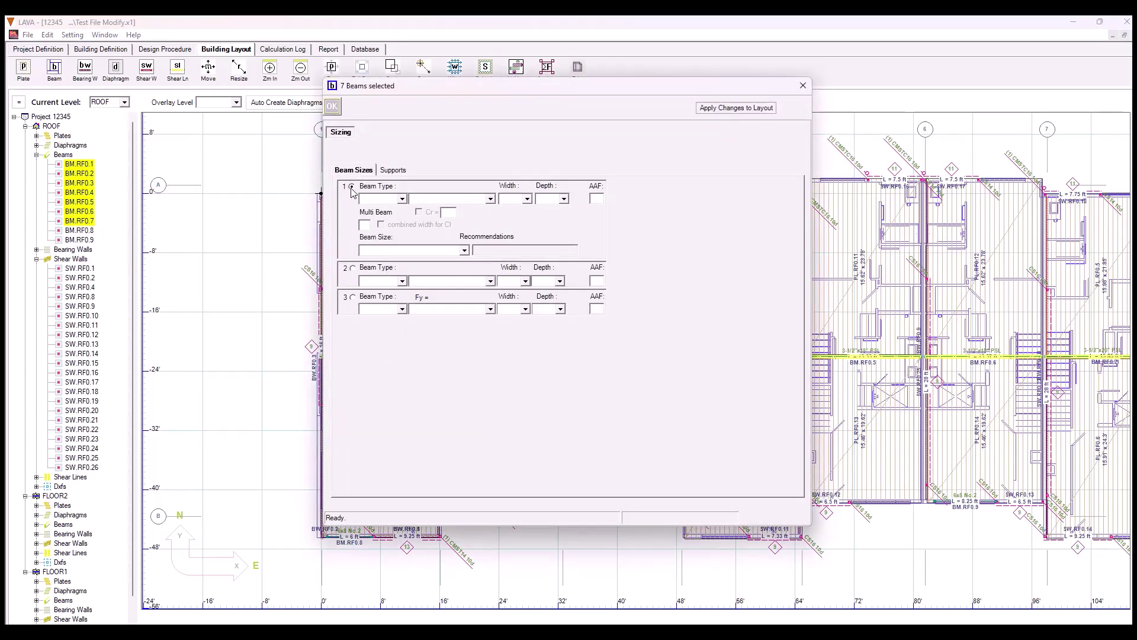
{"action": "left_click", "coordinate": [402, 199]}
{"action": "left_click", "coordinate": [385, 225]}
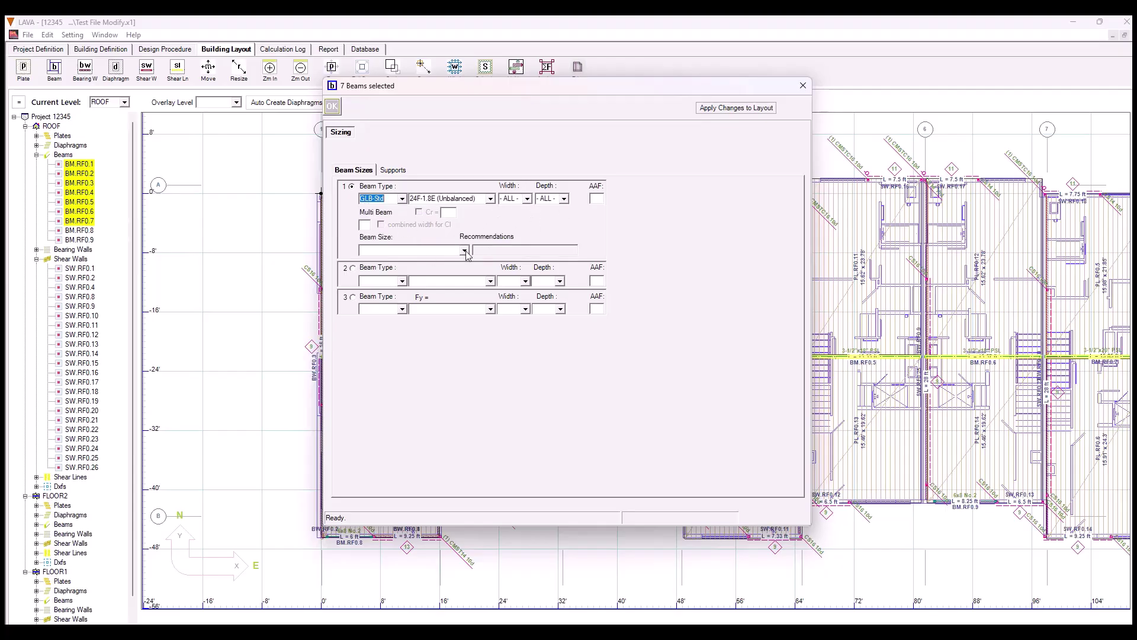
- Save the beam type change for the seven roof beams and rerun the layout analysis
{"action": "left_click", "coordinate": [332, 106]}
{"action": "left_click", "coordinate": [597, 387]}
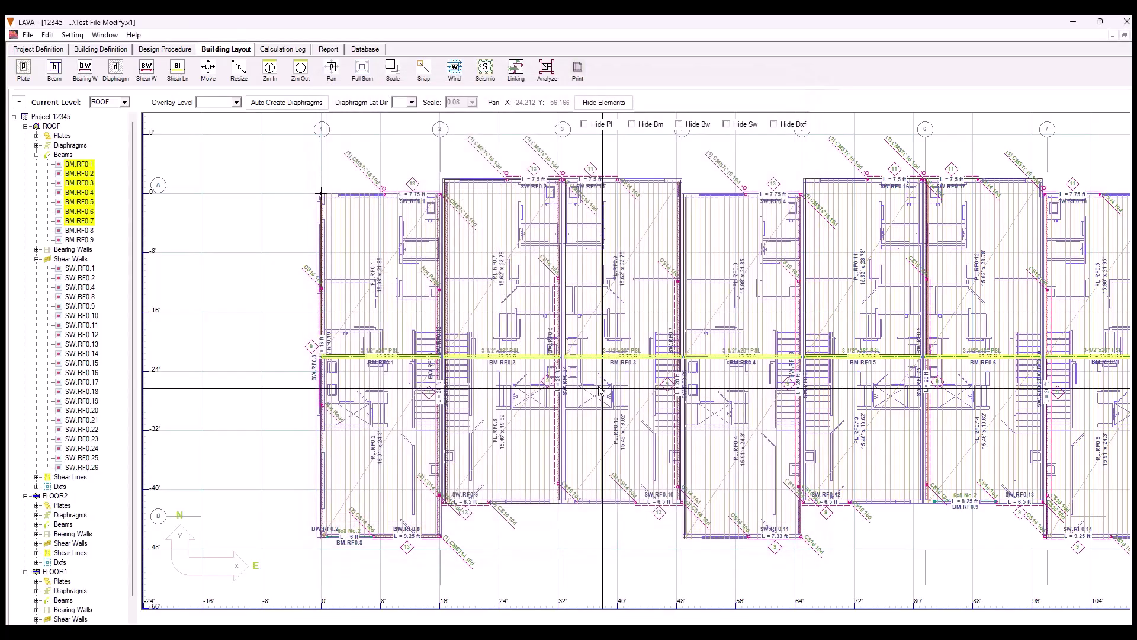
{"action": "left_click", "coordinate": [547, 69]}
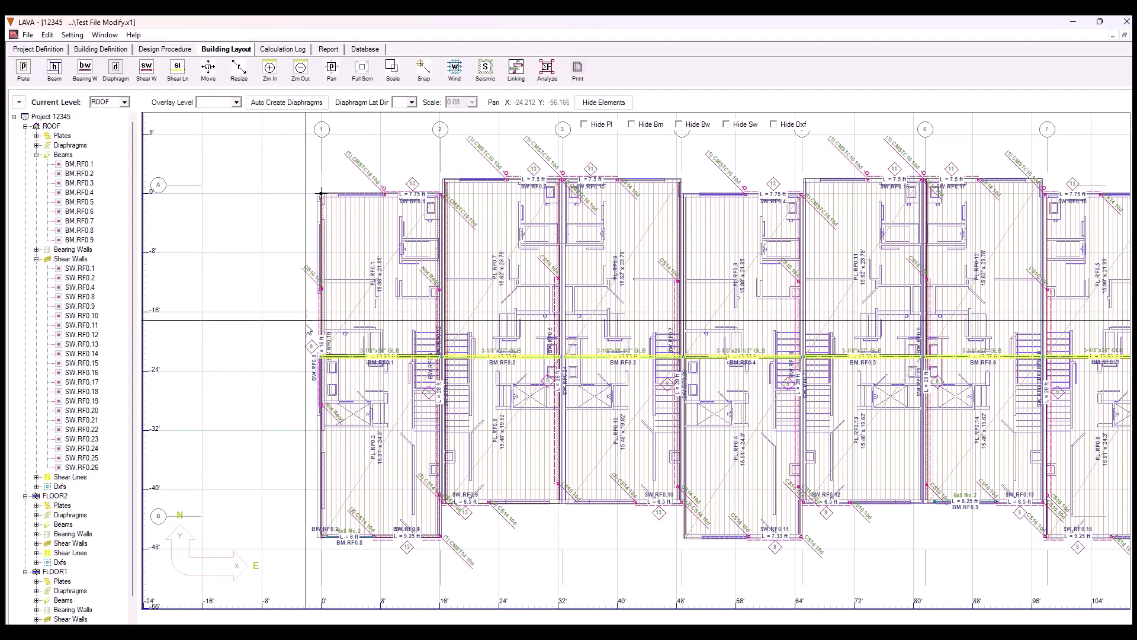
- Select roof beams BM.RF0.1 through BM.RF0.9 in the project tree and open all nine for group editing
{"action": "left_click", "coordinate": [79, 182]}
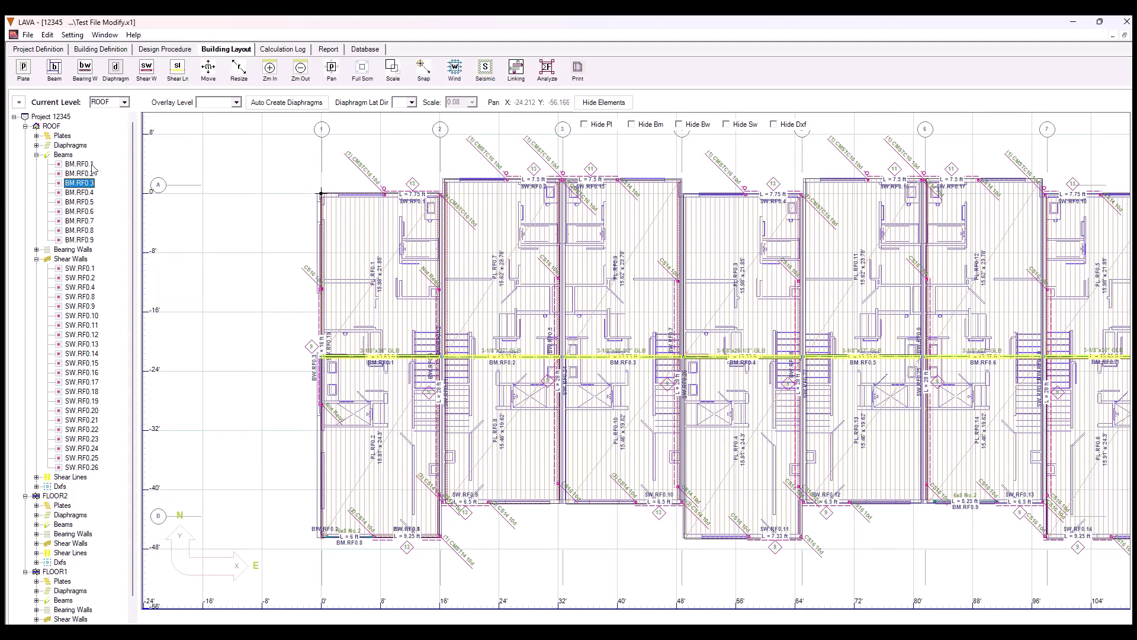
{"action": "left_click", "coordinate": [89, 165]}
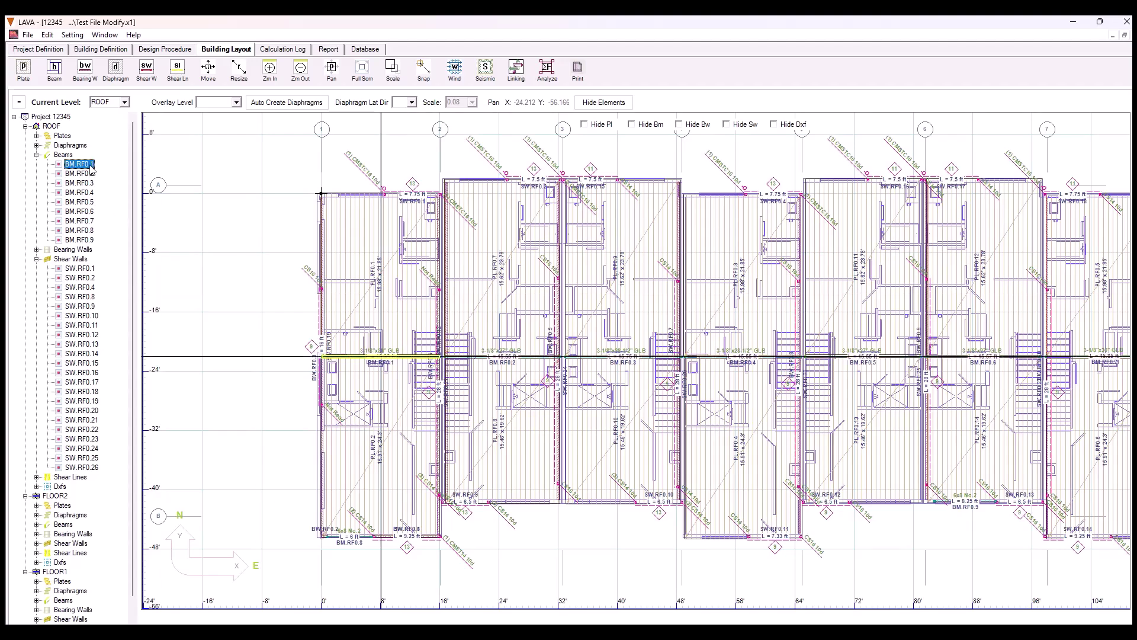
{"action": "left_click", "coordinate": [78, 242], "text": "shift"}
{"action": "right_click", "coordinate": [81, 229]}
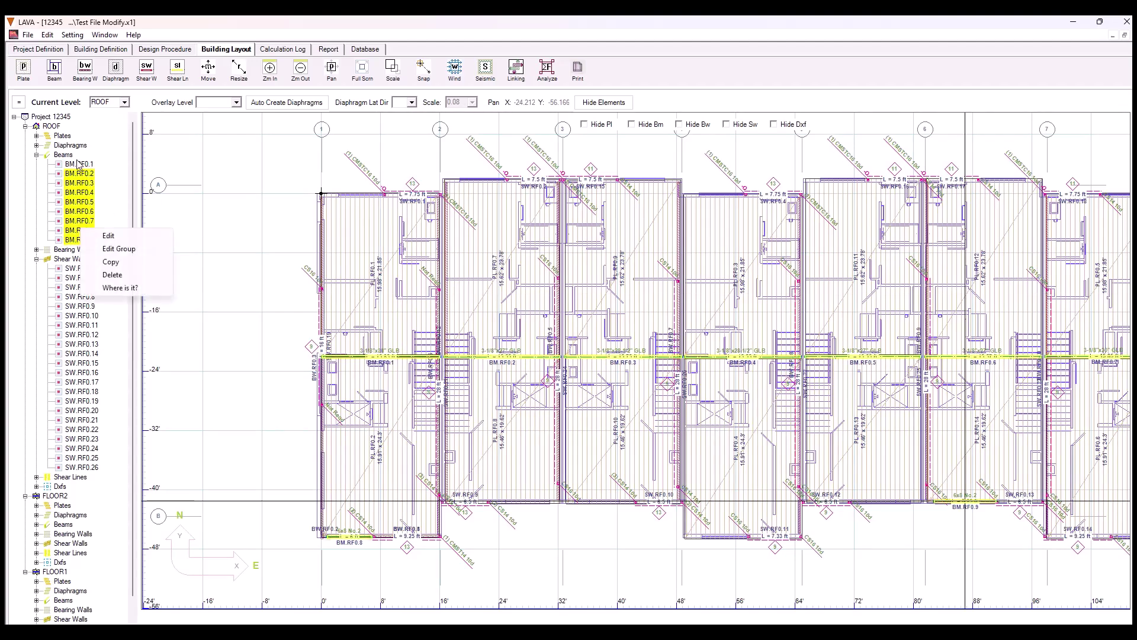
{"action": "left_click", "coordinate": [78, 161]}
{"action": "left_click", "coordinate": [79, 241], "text": "shift"}
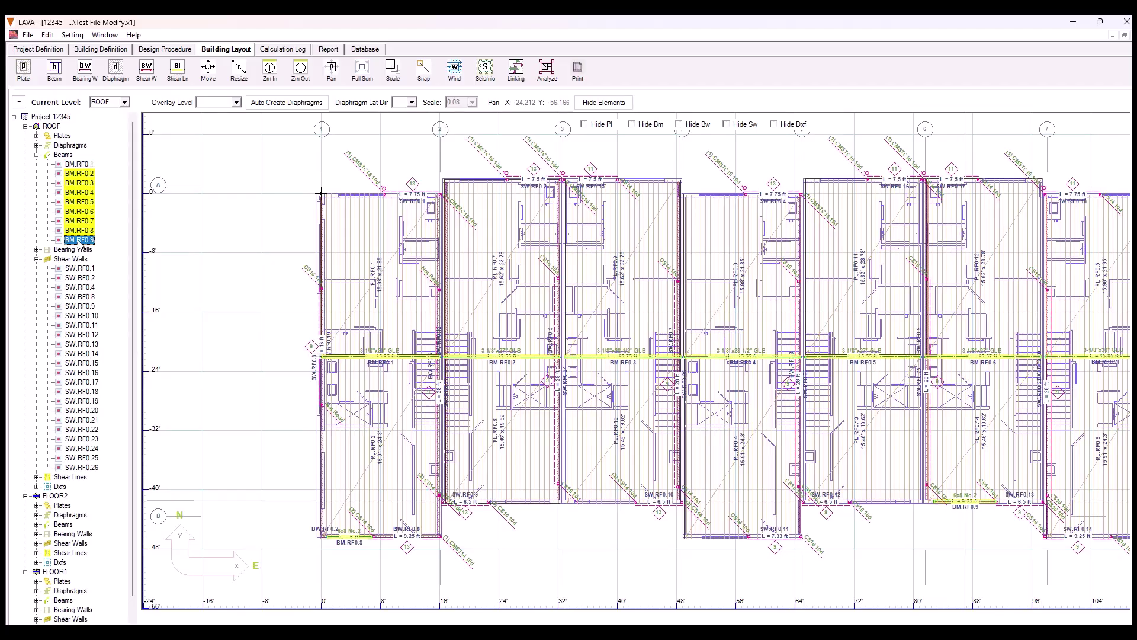
{"action": "right_click", "coordinate": [83, 240]}
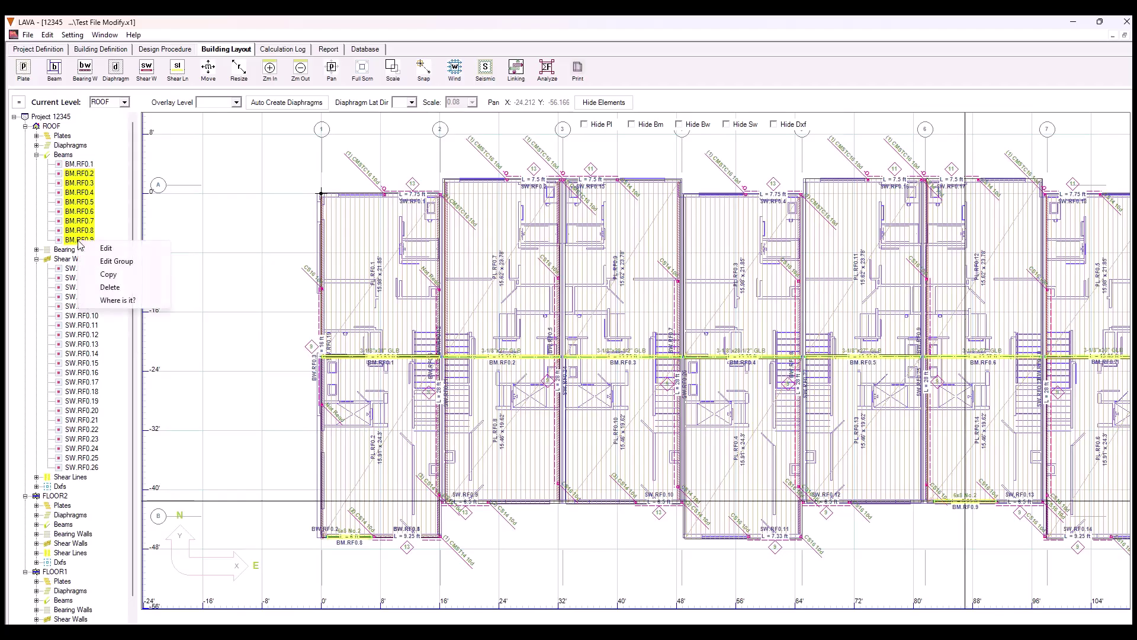
{"action": "left_click", "coordinate": [117, 261]}
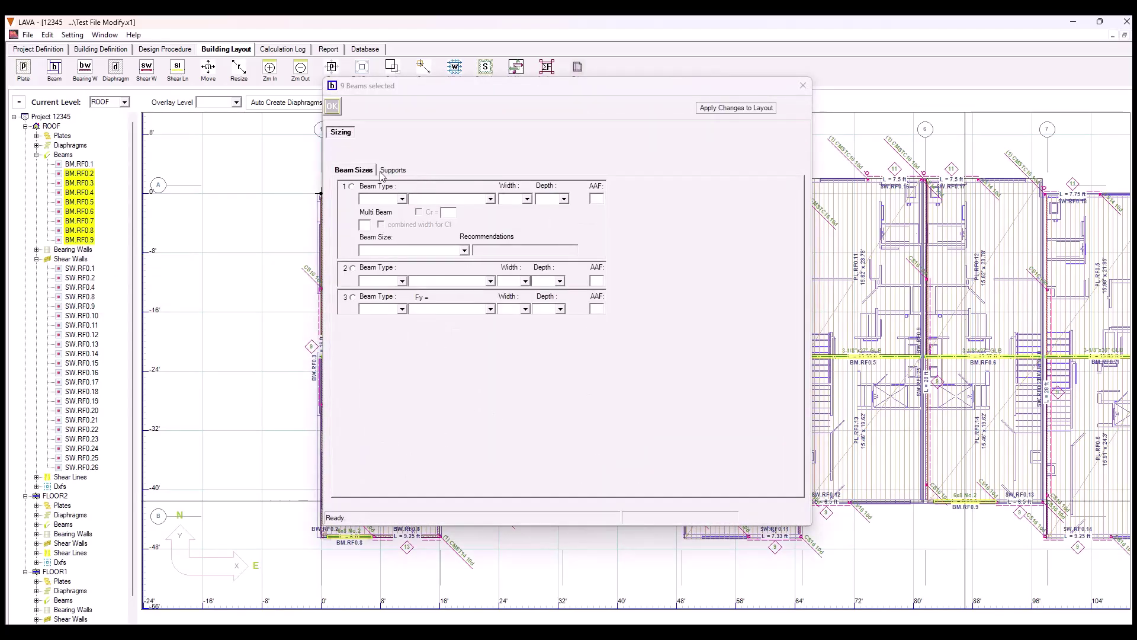
- Set both Support 0 and Support 1 of the nine beams to Post
{"action": "left_click", "coordinate": [391, 170]}
{"action": "left_click", "coordinate": [374, 200]}
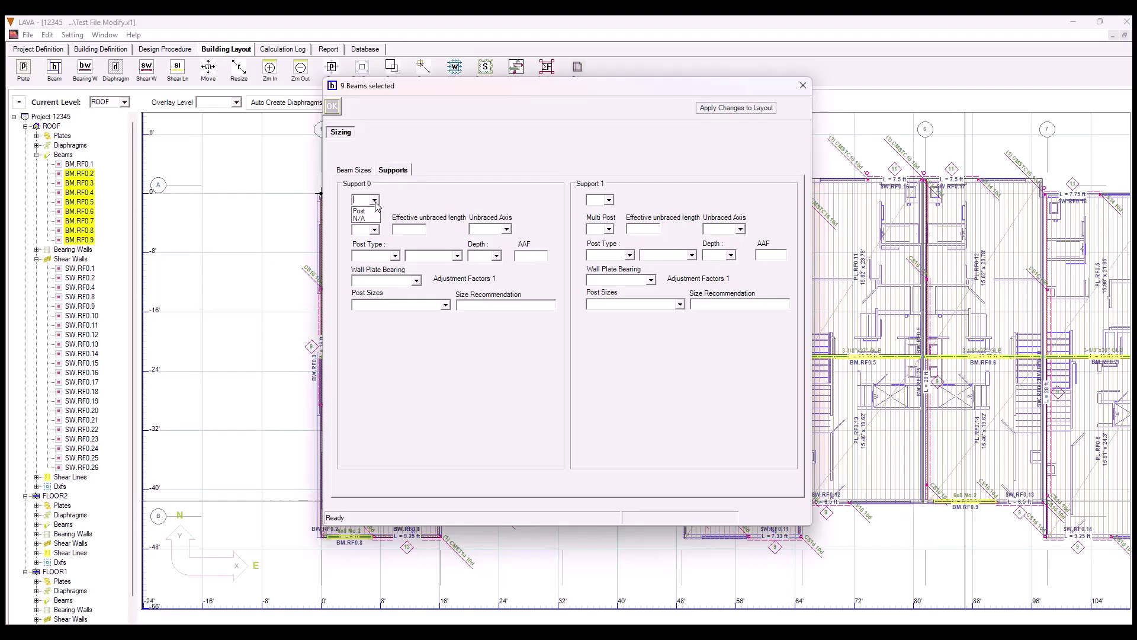
{"action": "left_click", "coordinate": [362, 218]}
{"action": "left_click", "coordinate": [608, 200]}
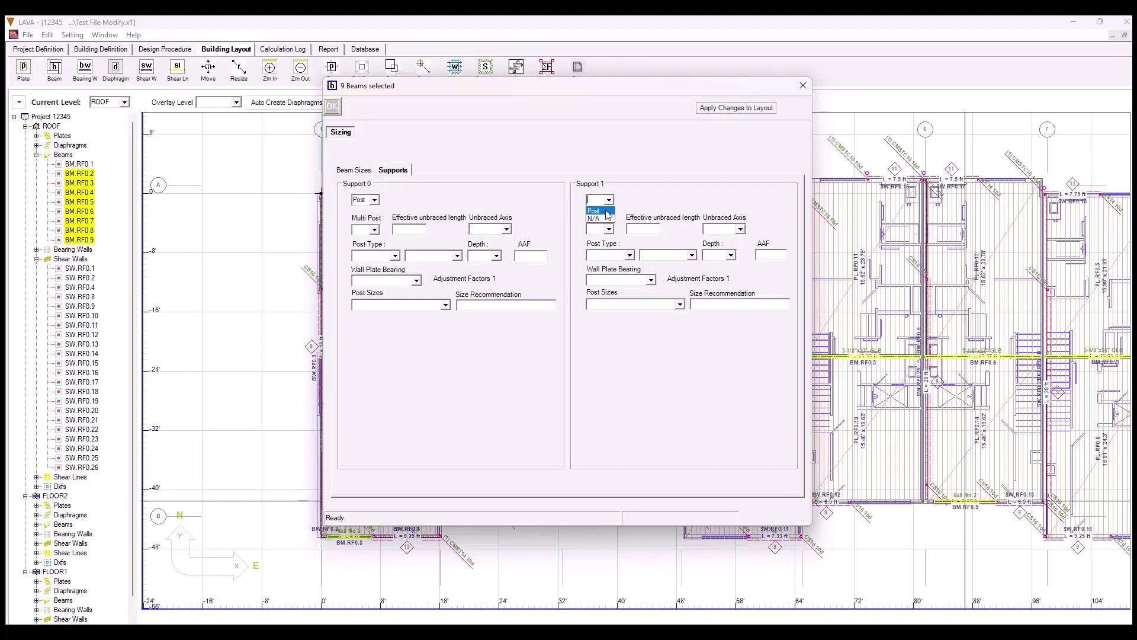
{"action": "left_click", "coordinate": [597, 218]}
- Set the post type of both supports to Timber, No2 grade with 5.50 depth
{"action": "left_click", "coordinate": [445, 305]}
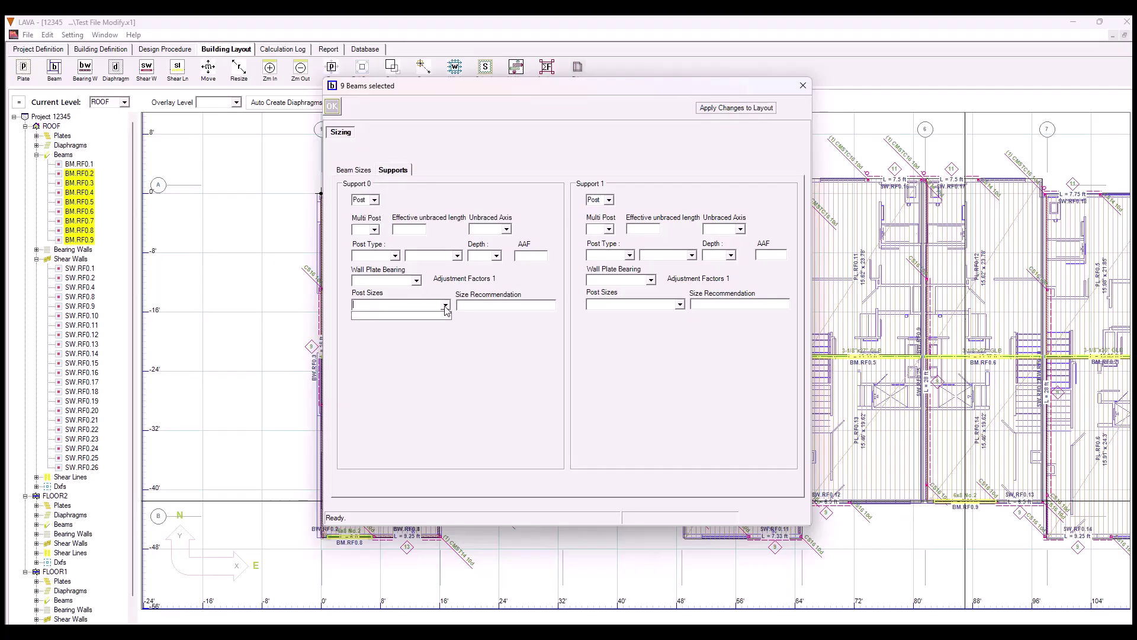
{"action": "left_click", "coordinate": [394, 255]}
{"action": "left_click", "coordinate": [390, 267]}
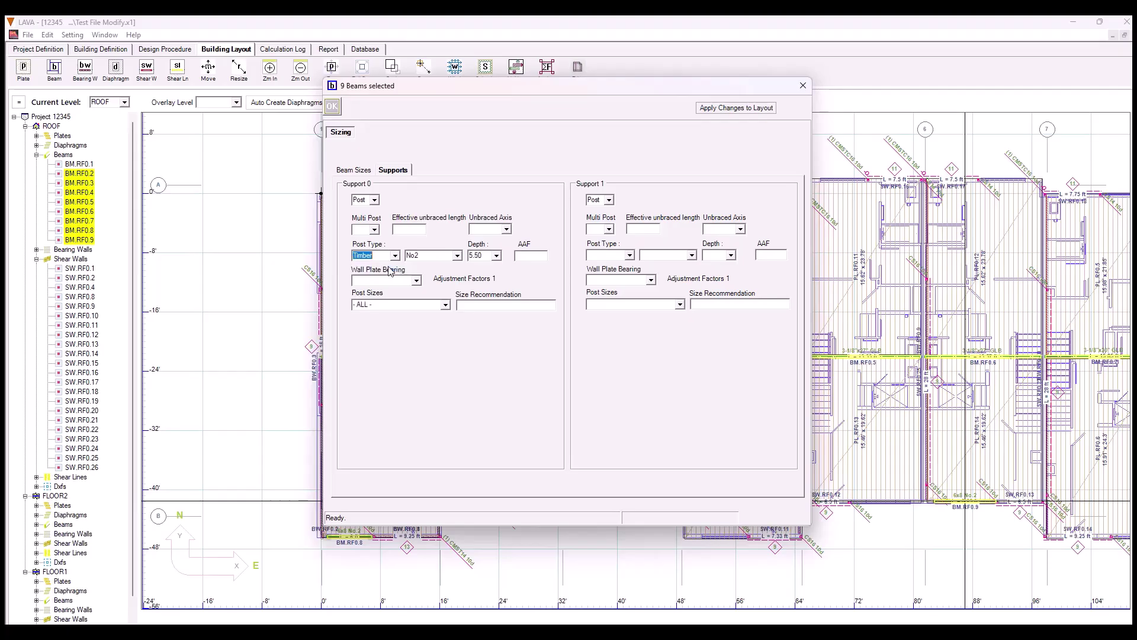
{"action": "left_click", "coordinate": [630, 255]}
{"action": "left_click", "coordinate": [610, 266]}
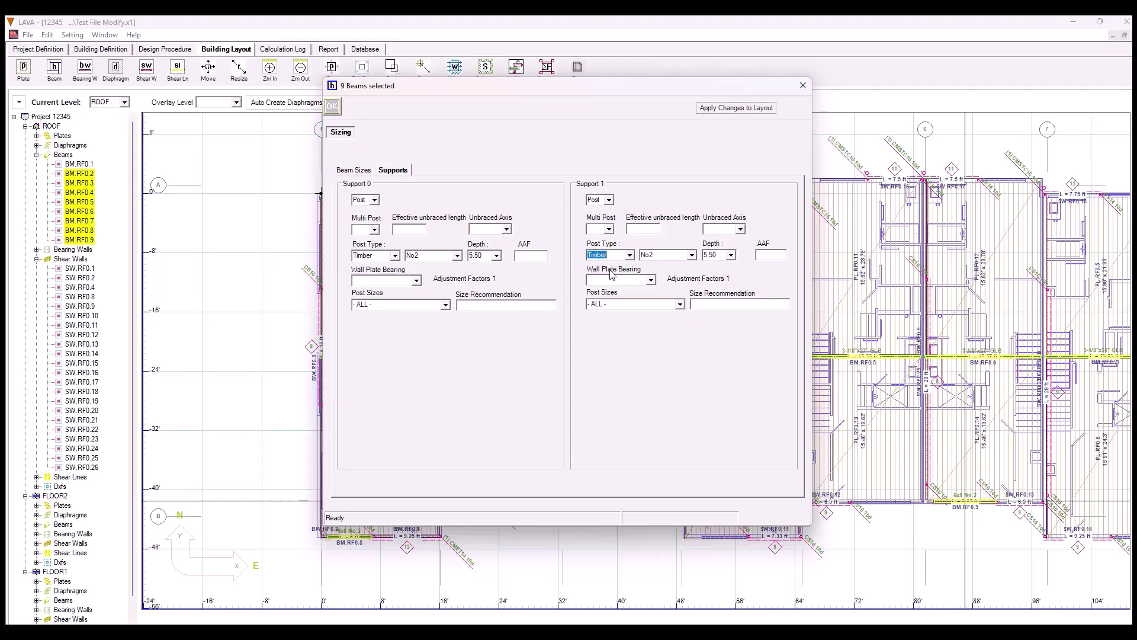
- Review the post sizes offered for Support 0, return to the beam sizes and close the group editor without saving
{"action": "left_click", "coordinate": [445, 305]}
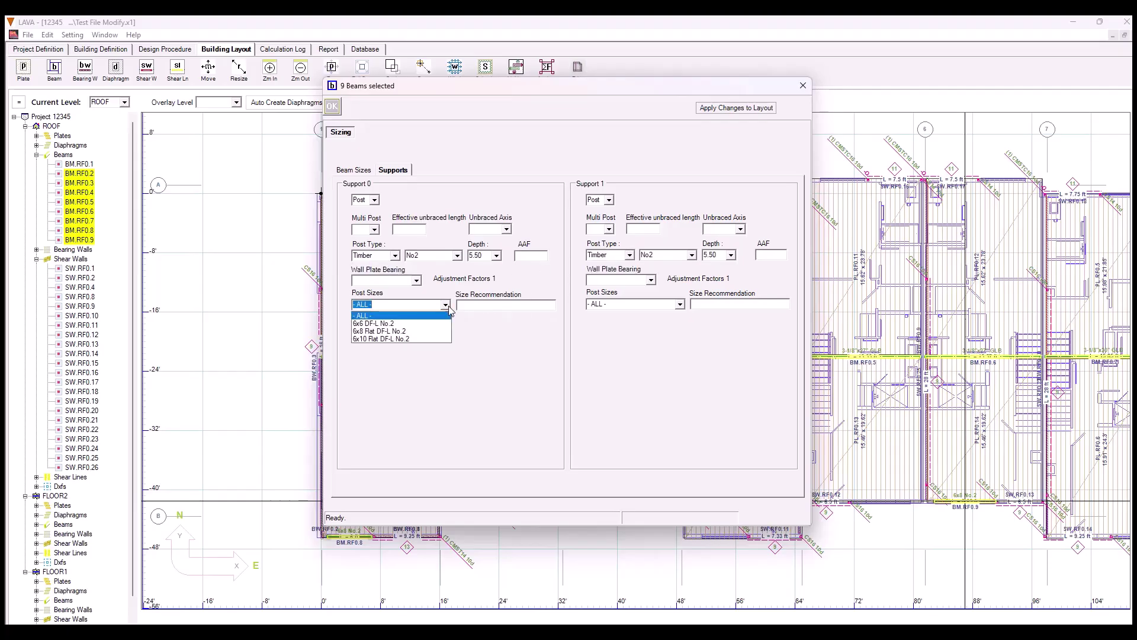
{"action": "left_click", "coordinate": [396, 257]}
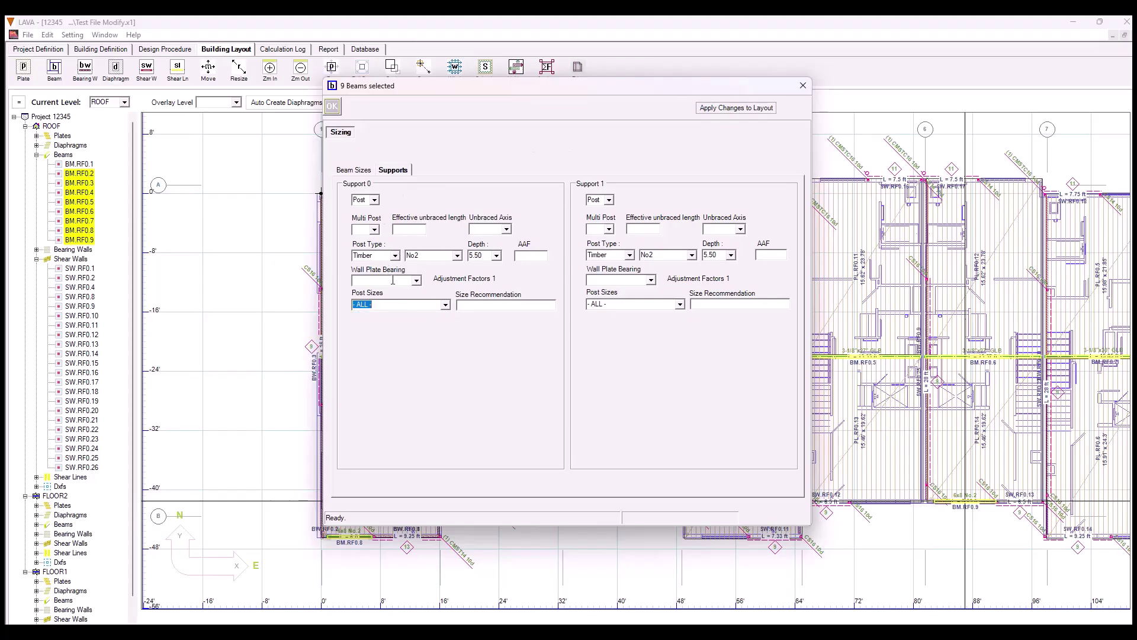
{"action": "left_click", "coordinate": [387, 306]}
{"action": "left_click", "coordinate": [358, 170]}
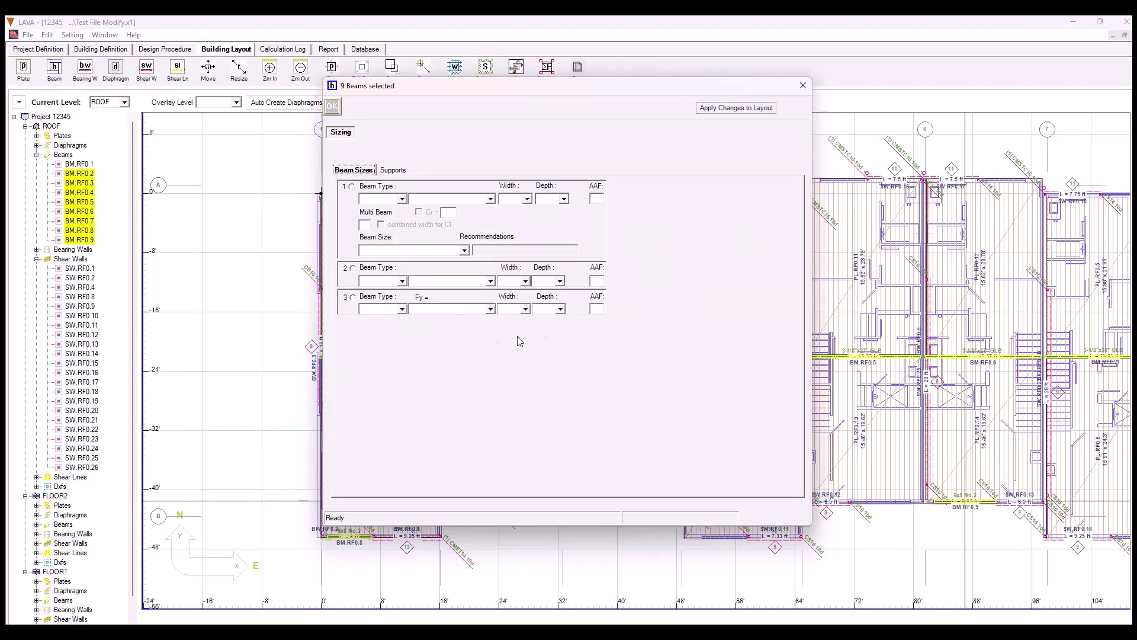
{"action": "left_click", "coordinate": [801, 88]}
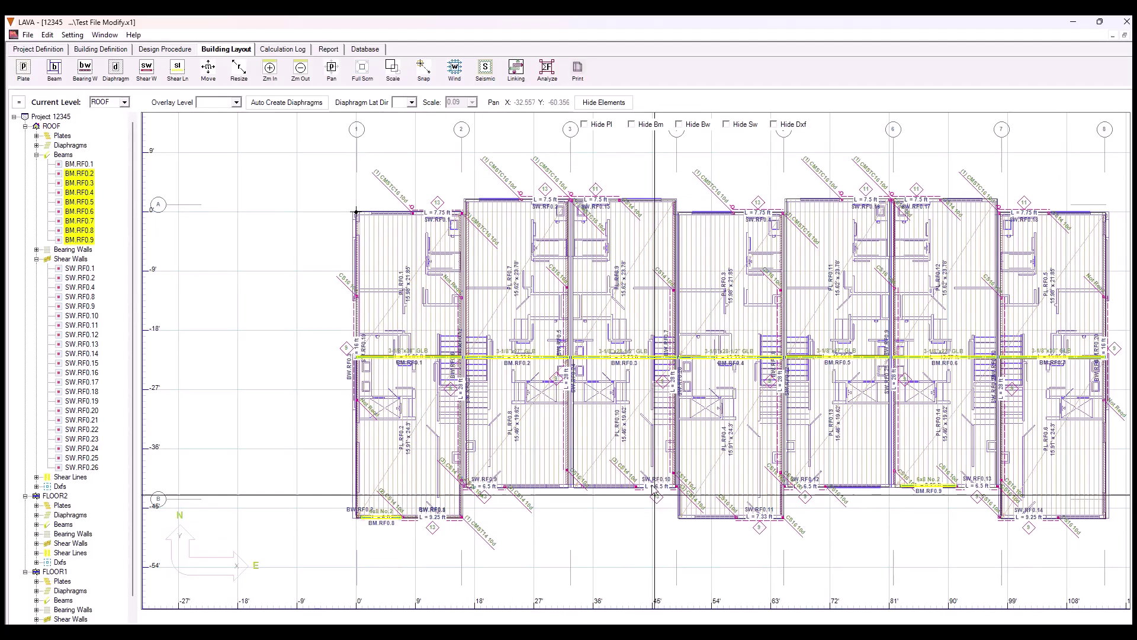
{"action": "scroll", "coordinate": [661, 541], "scroll_direction": "up", "scroll_amount": 1}
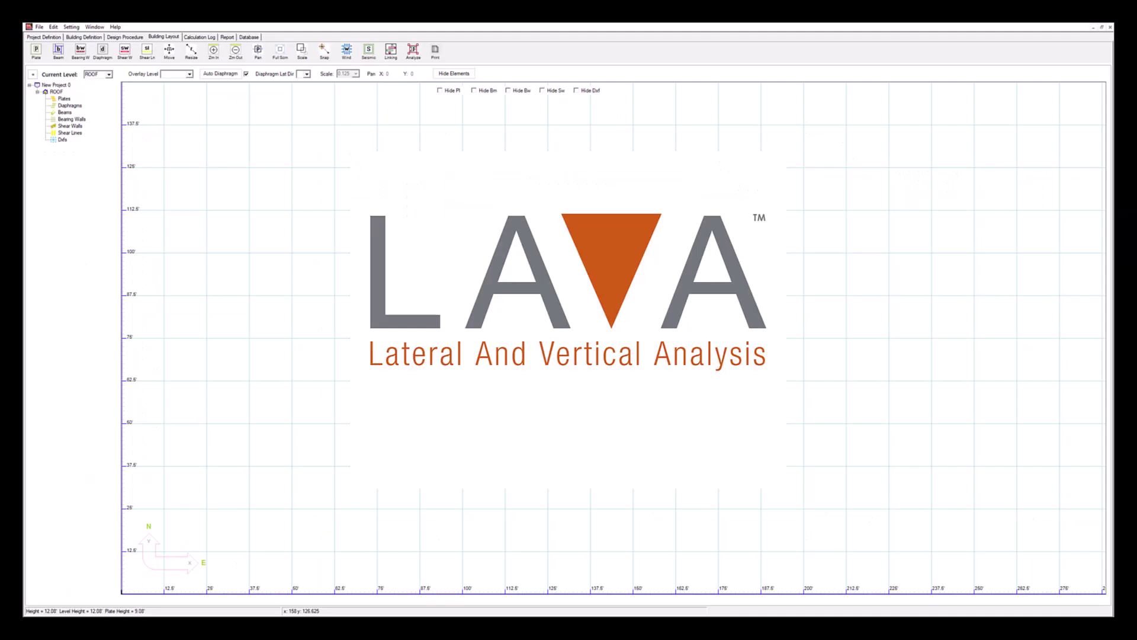